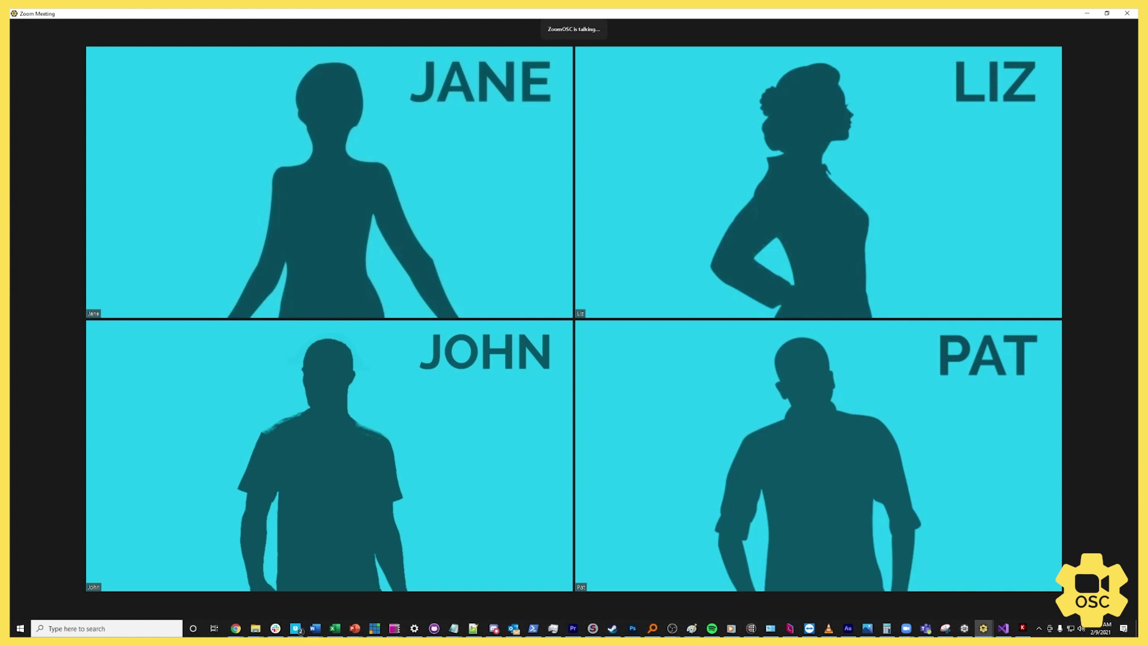
- In ZoomOSC Settings, replace transmission port 8001 with 1234, keeping IP 127.0.0.1 and receiving port 9090
left_click(964, 627)
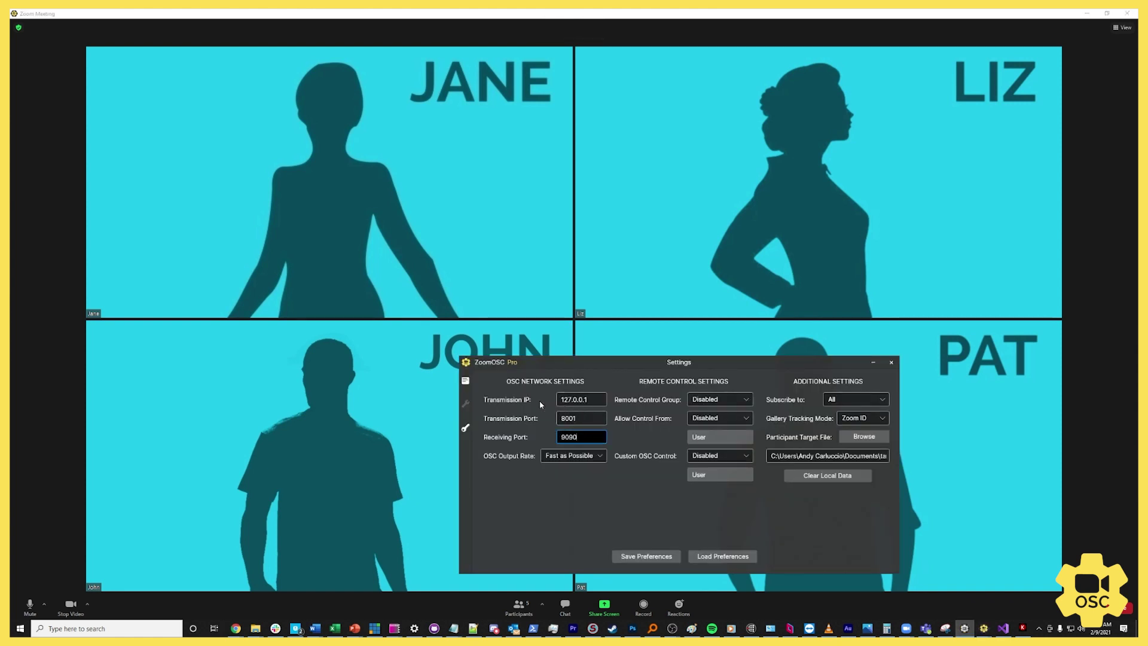
left_click(580, 399)
left_click(583, 418)
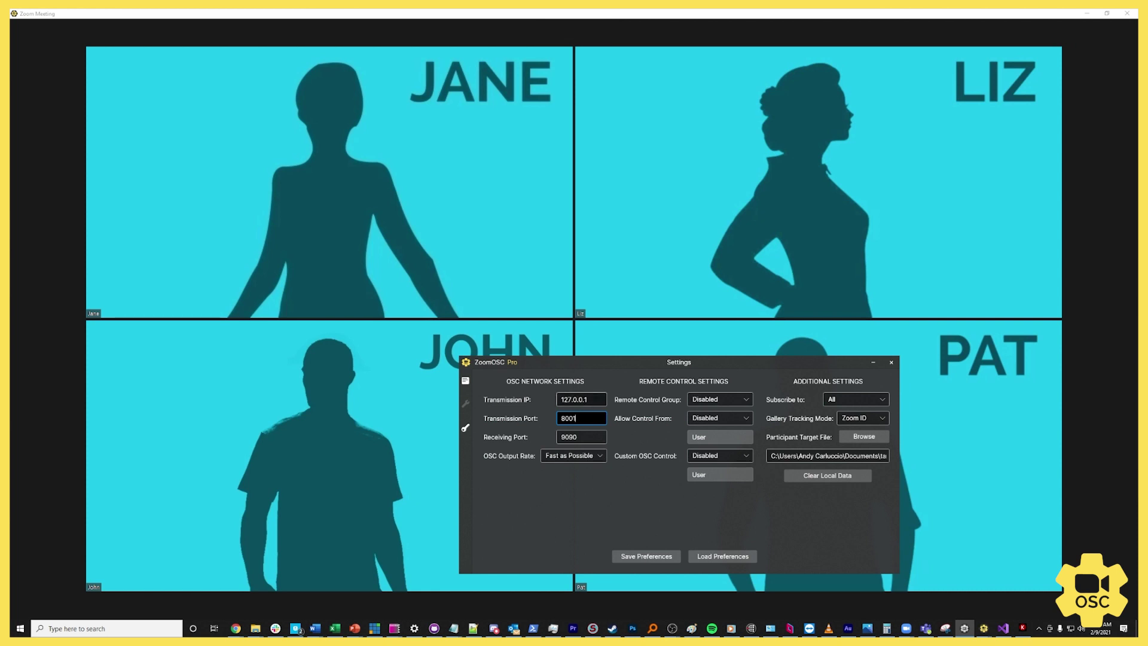
left_click(587, 399)
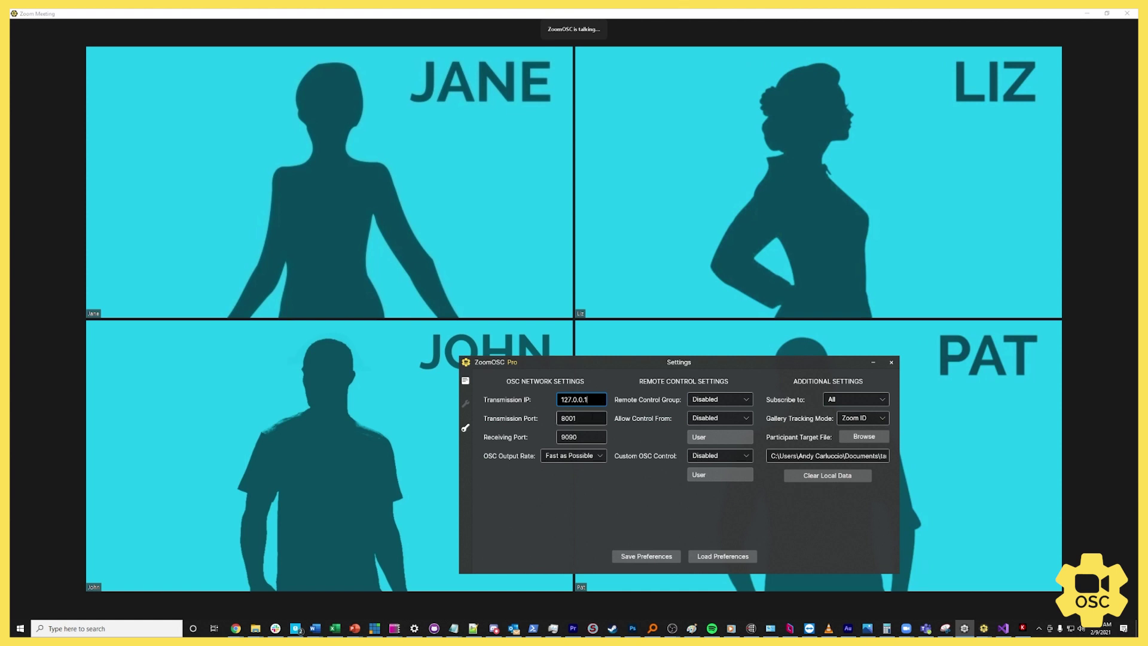
left_click(604, 418)
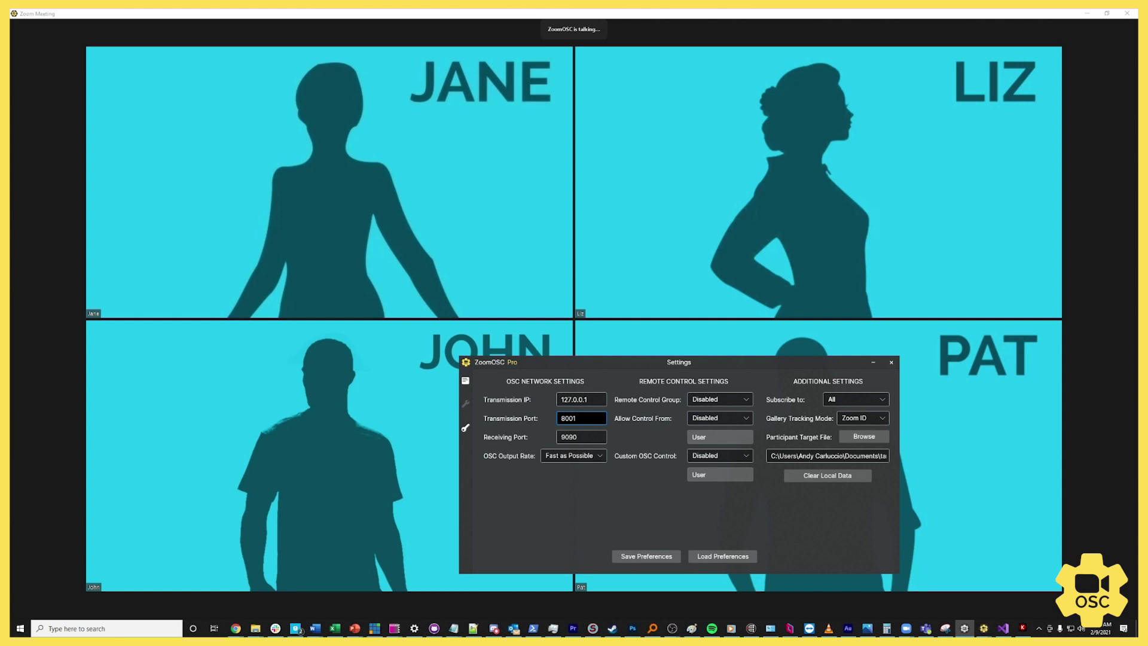
left_click_drag(575, 418, 562, 421)
type("1234")
left_click(582, 437)
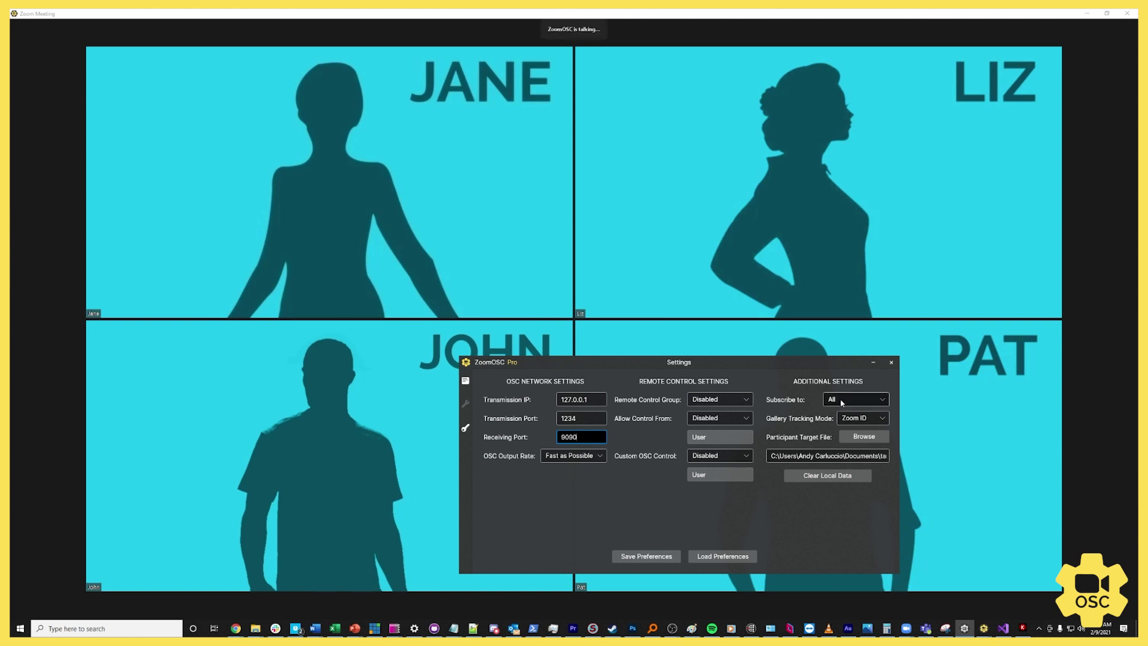
left_click(883, 402)
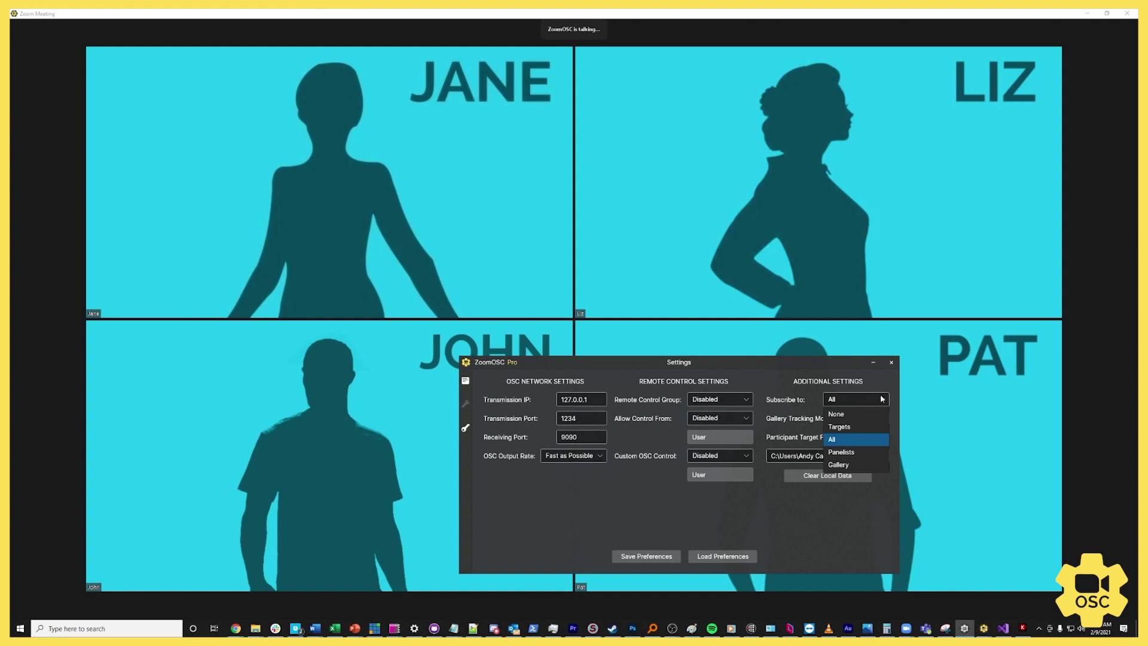
left_click(887, 402)
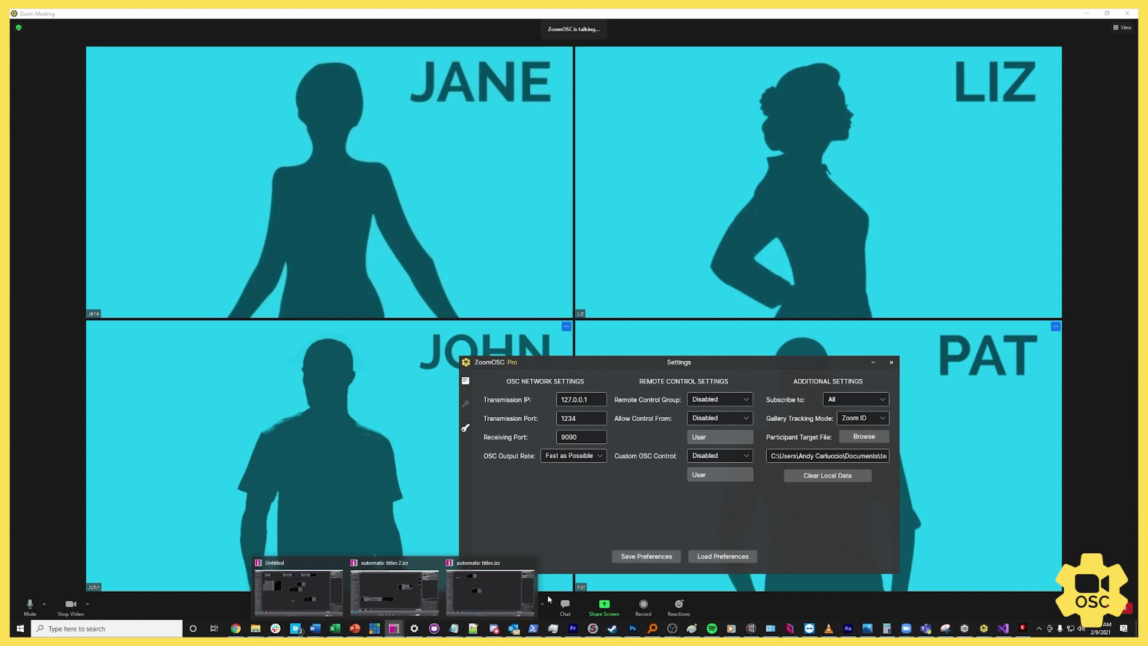
- Add an empty scene in Isadora and clear all OSC addresses in Communications > Stream Setup
key("alt+Tab")
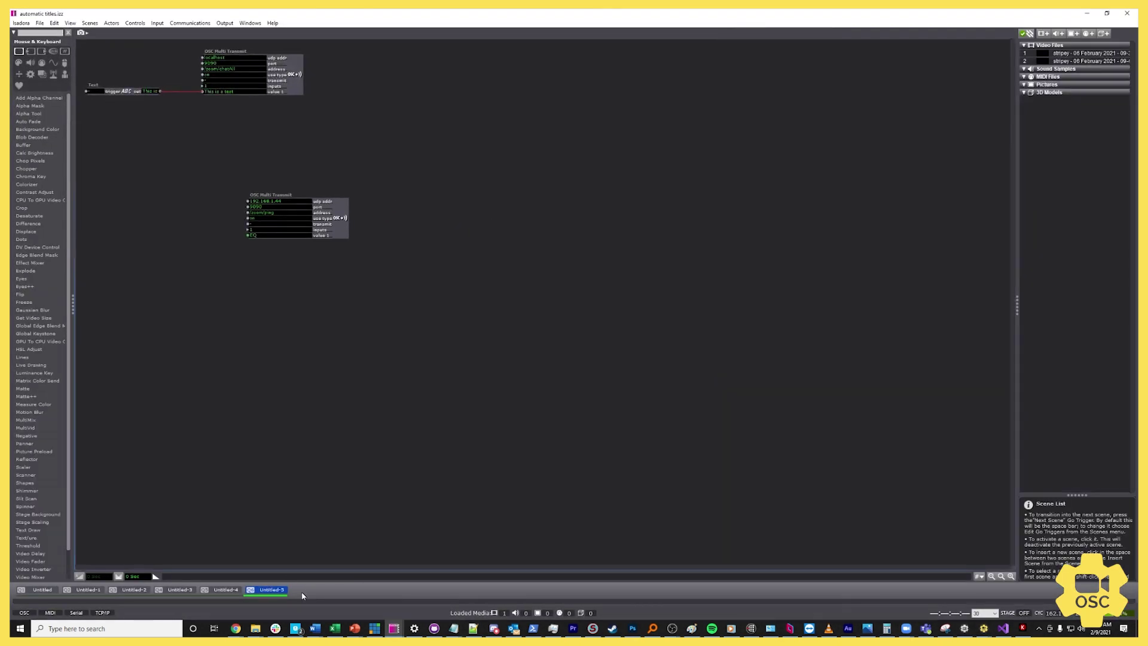
double_click(301, 591)
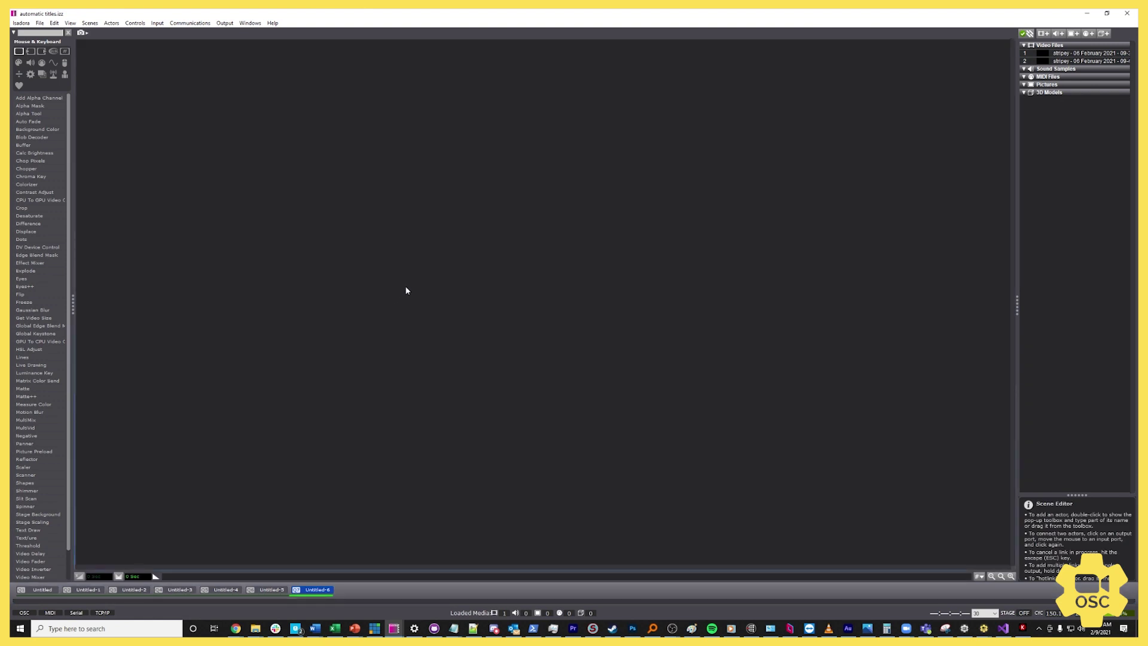
left_click(190, 23)
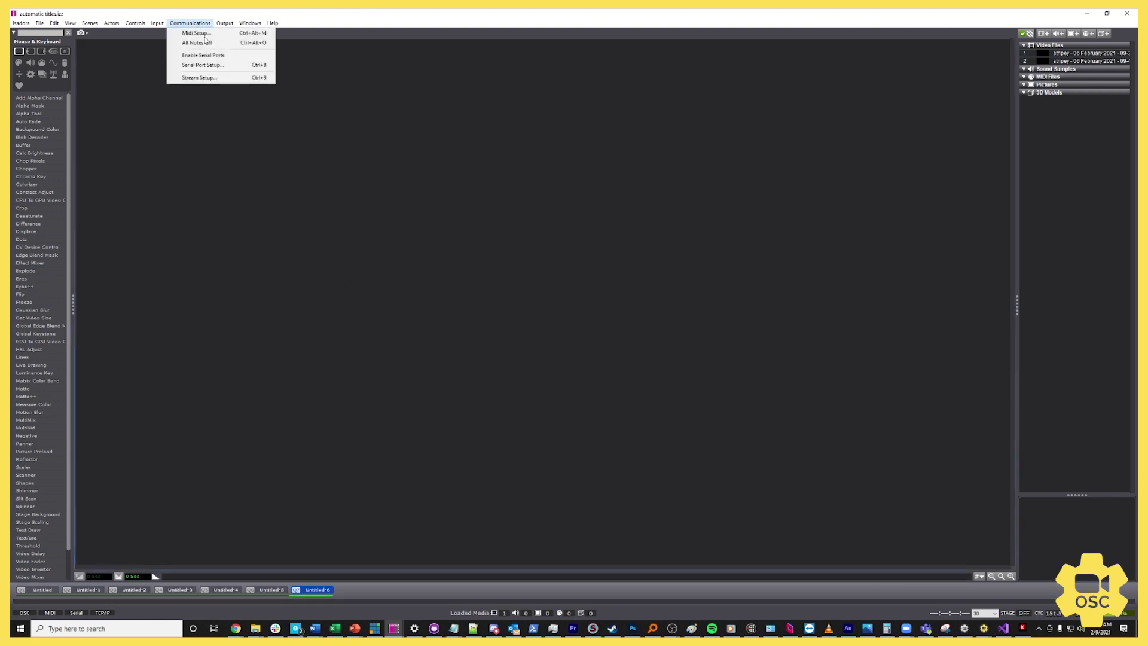
left_click(223, 78)
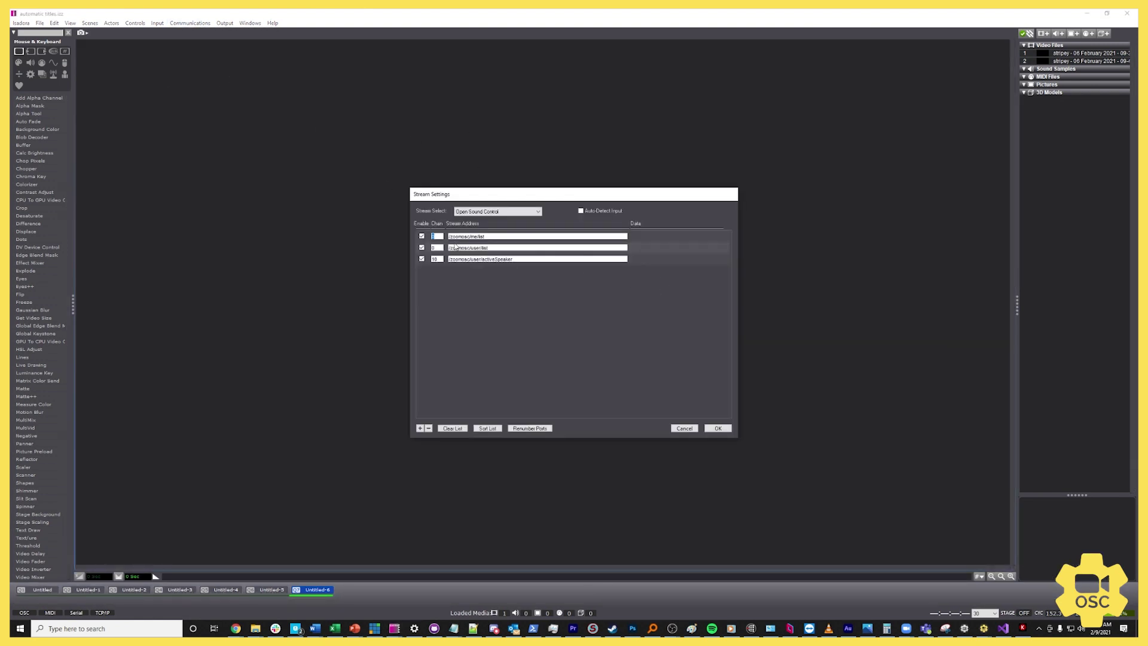
left_click(457, 428)
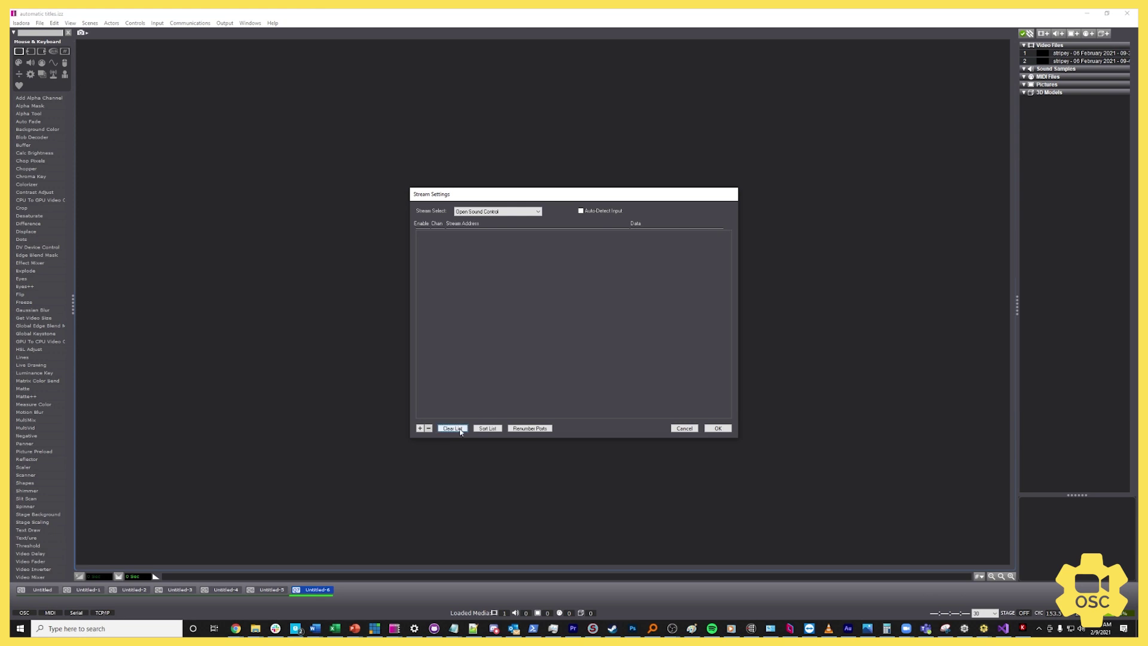
- Enable Auto-Detect Input and send Zoom meeting traffic so four ZoomOSC addresses, including videoOff, are detected
left_click(580, 211)
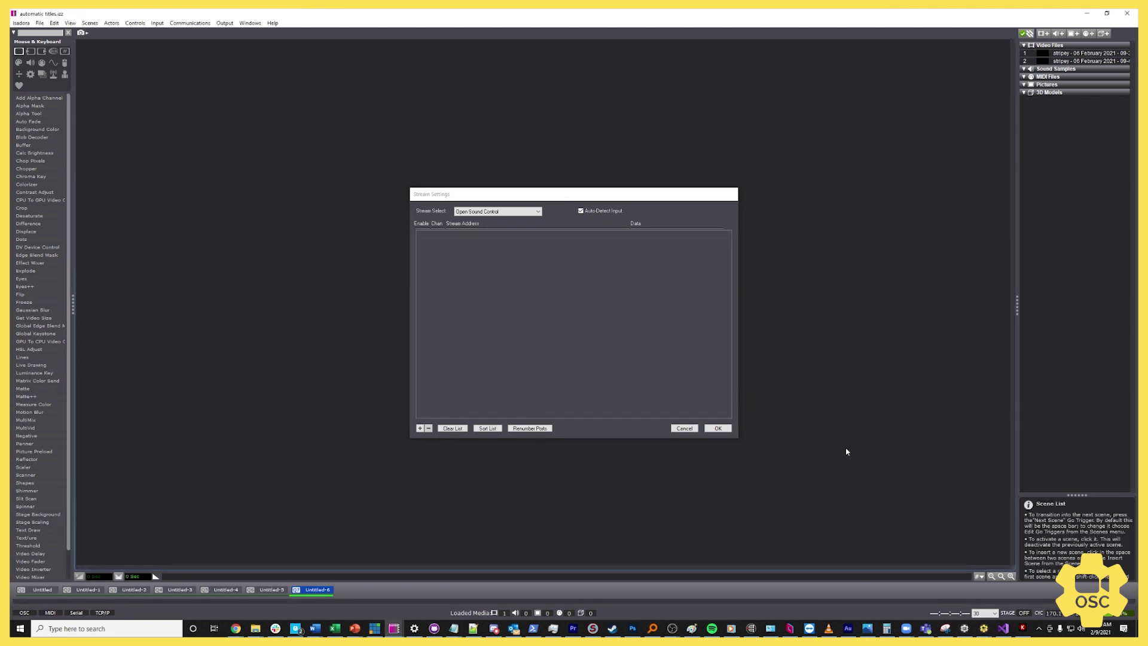
left_click(983, 627)
left_click(974, 592)
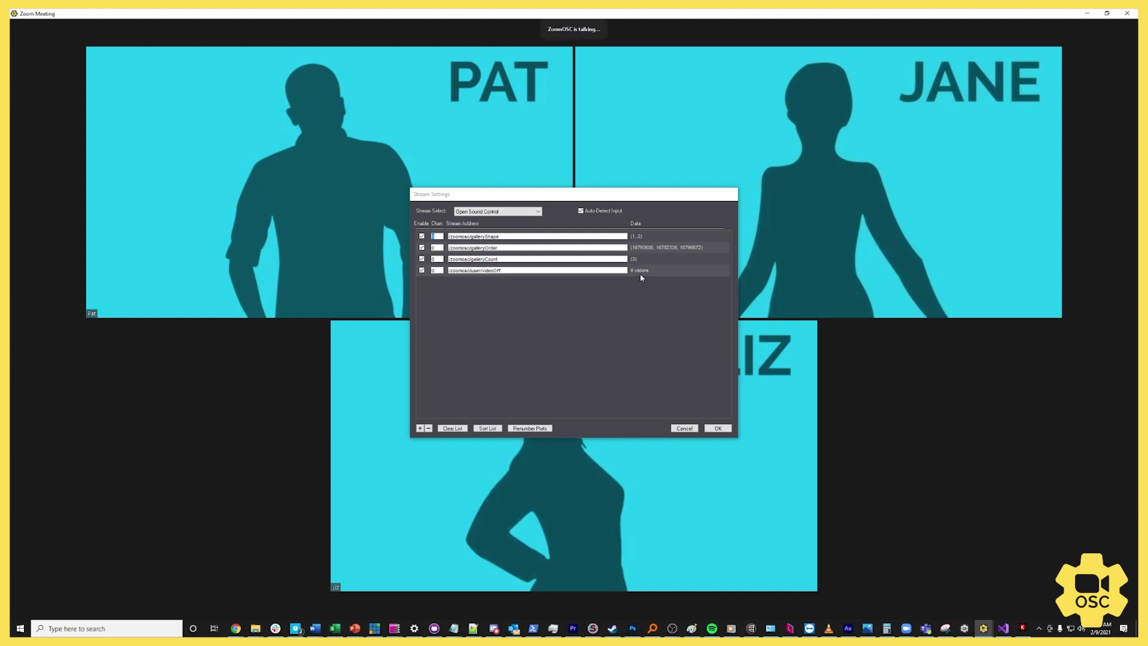
left_click(437, 270)
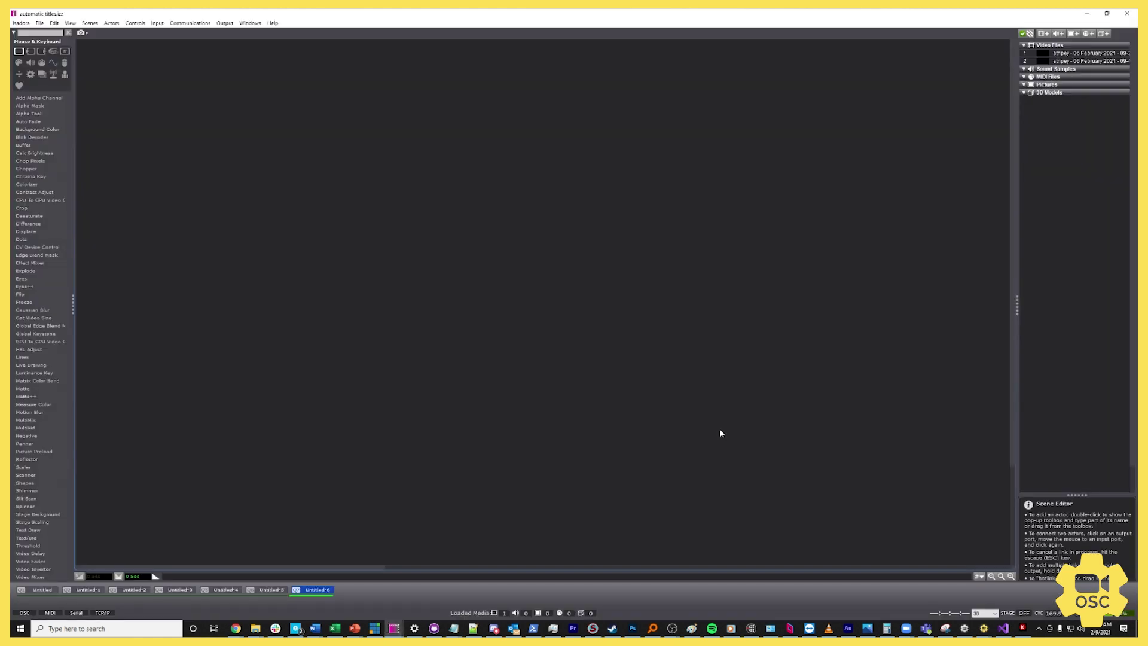
- Add an OSC Multi Listener with text output, base channel 10 and show addresses turned on
double_click(347, 165)
type("o")
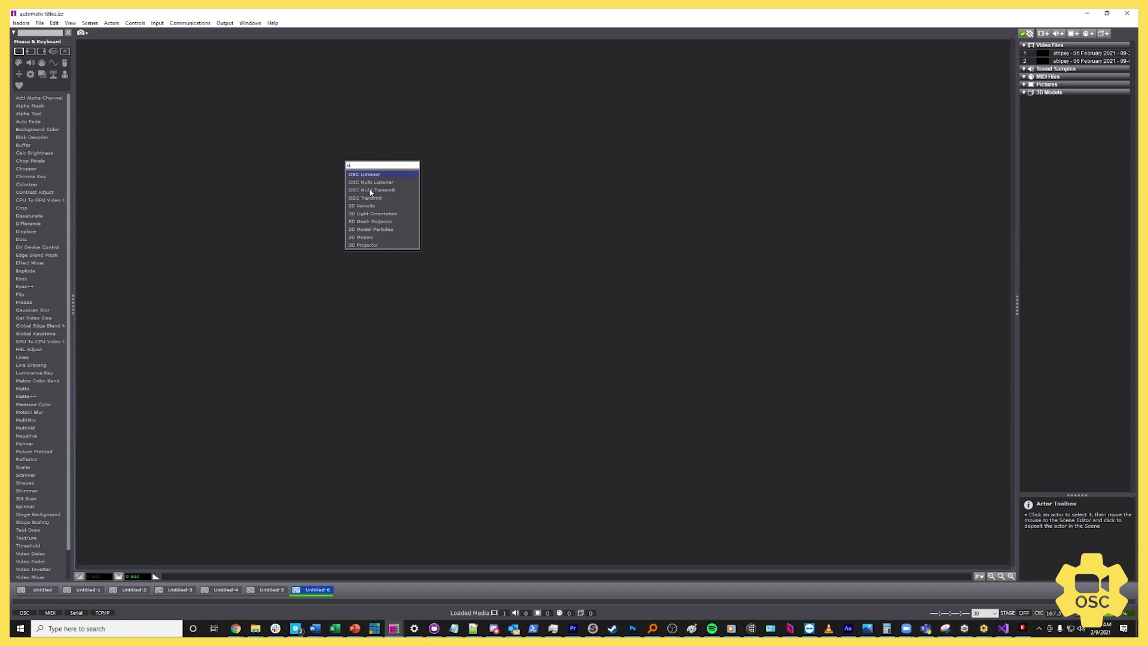
type("sc mu")
key("Return")
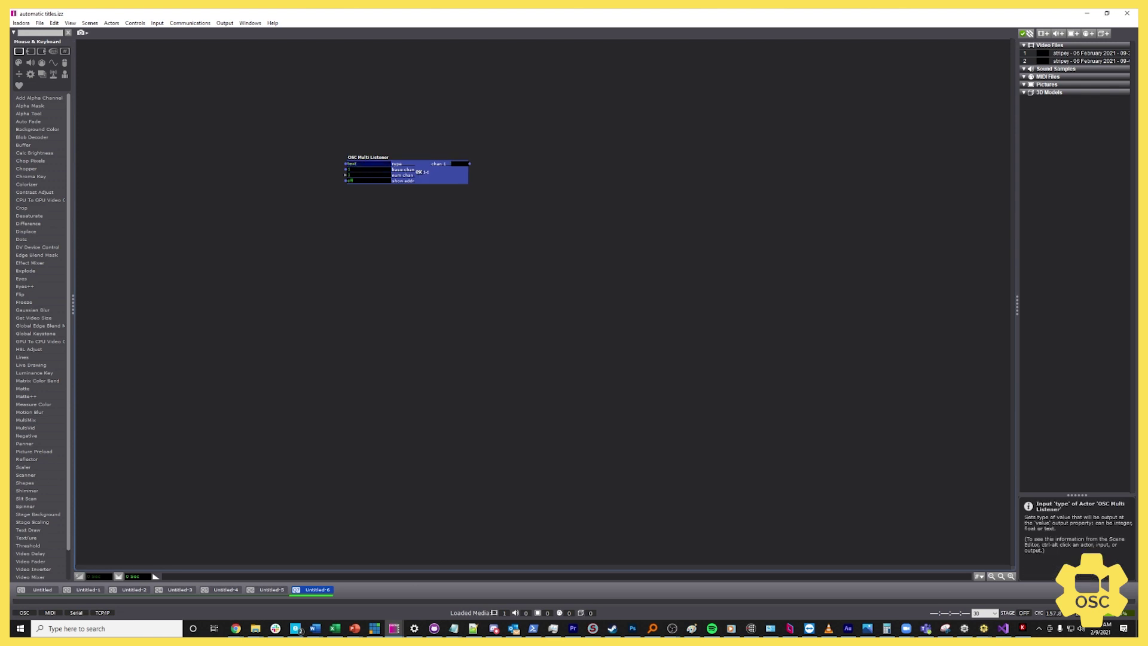
left_click(358, 163)
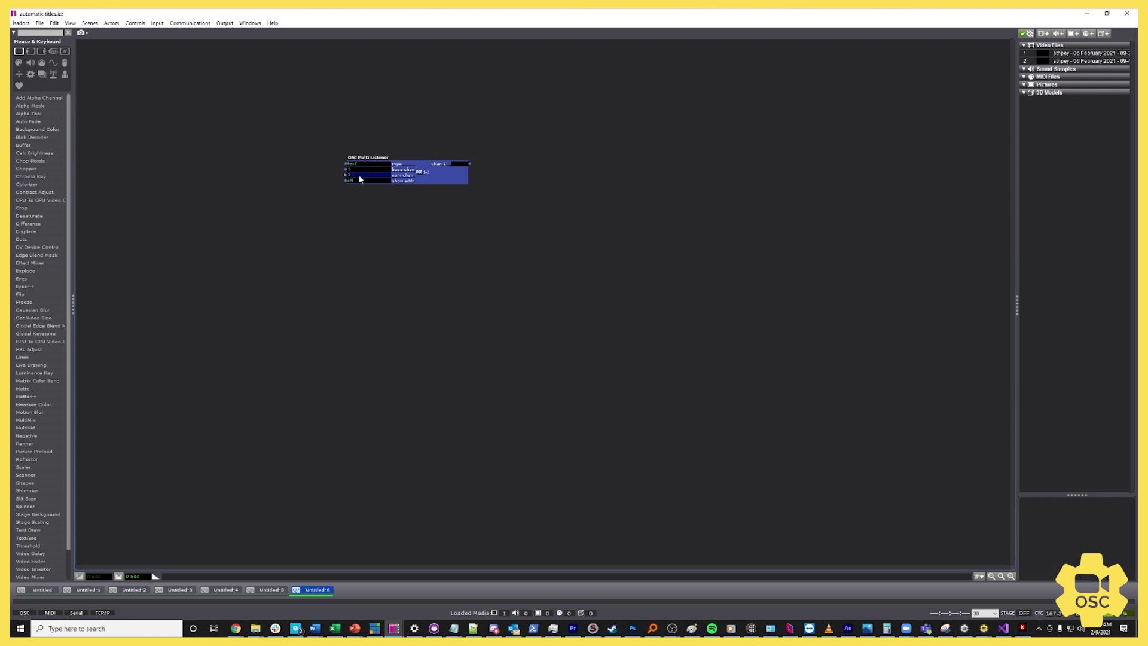
type("0")
left_click(388, 197)
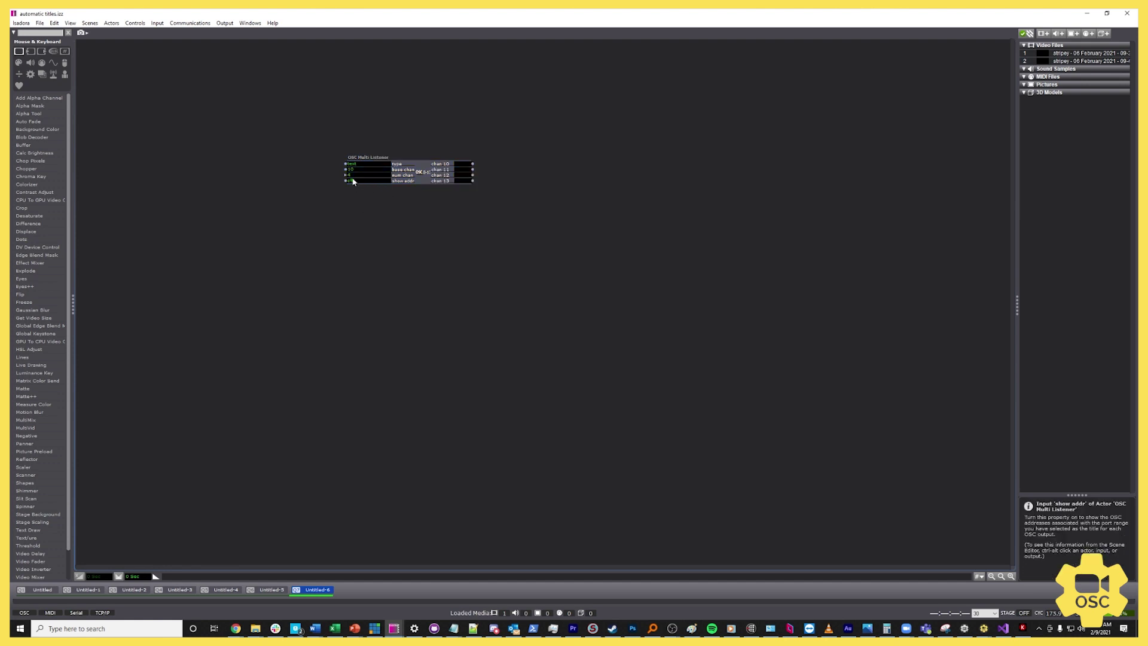
left_click(353, 181)
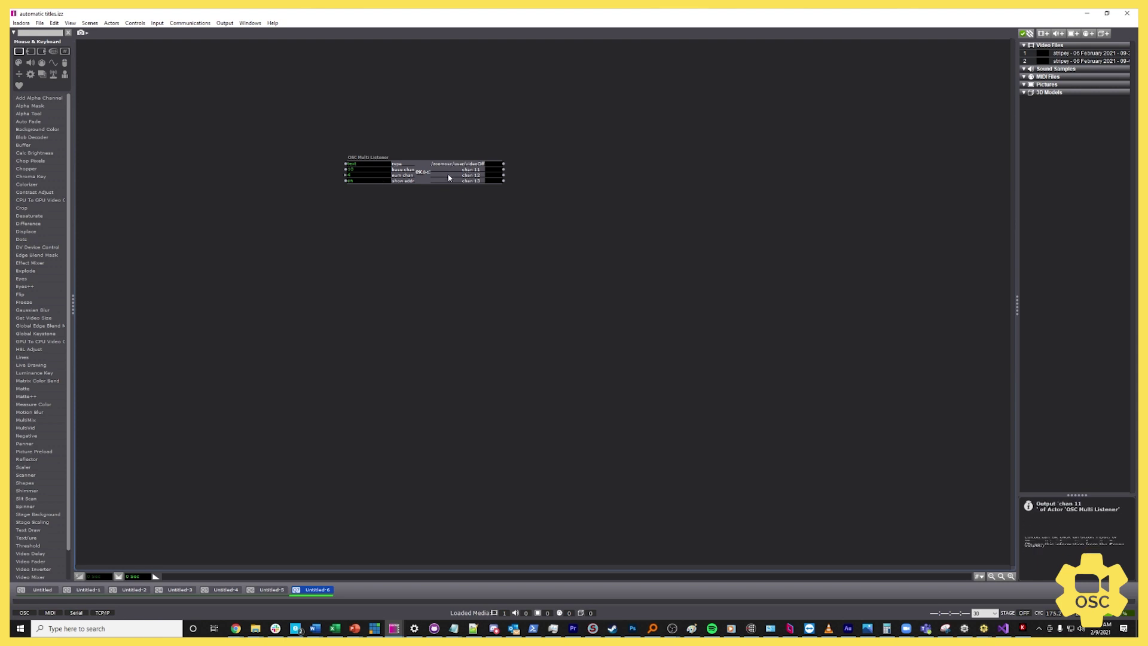
- Reposition the listener and zoom in to inspect its /zoomosc/user/videoOff output
left_click_drag(443, 179, 430, 211)
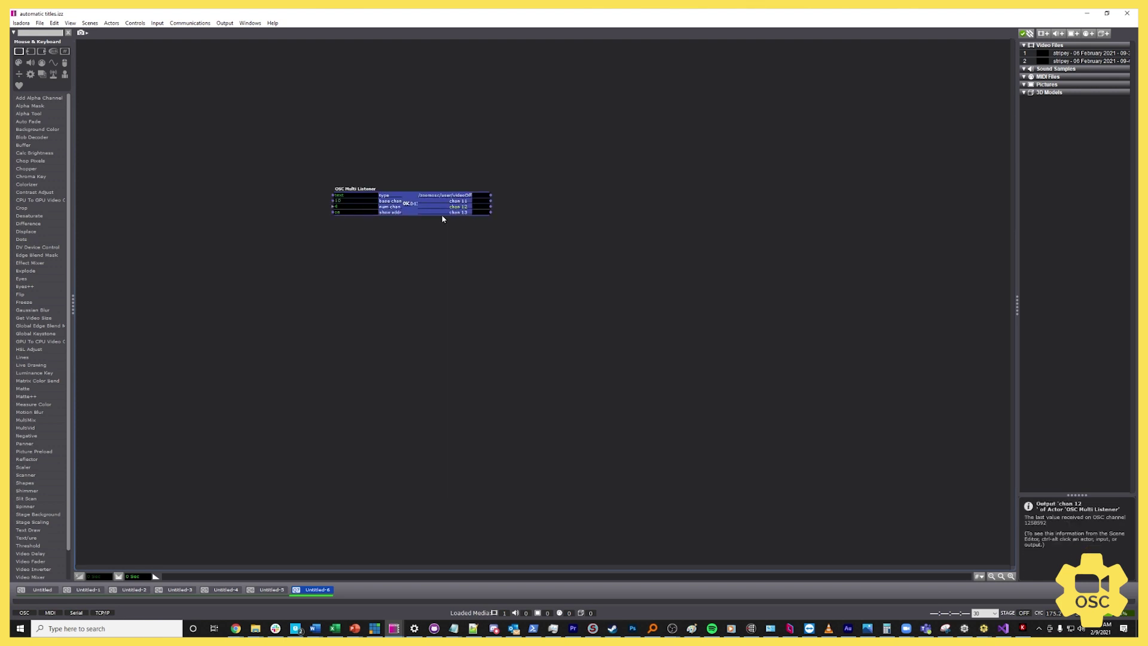
left_click(1011, 577)
scroll(359, 167, "up", 2)
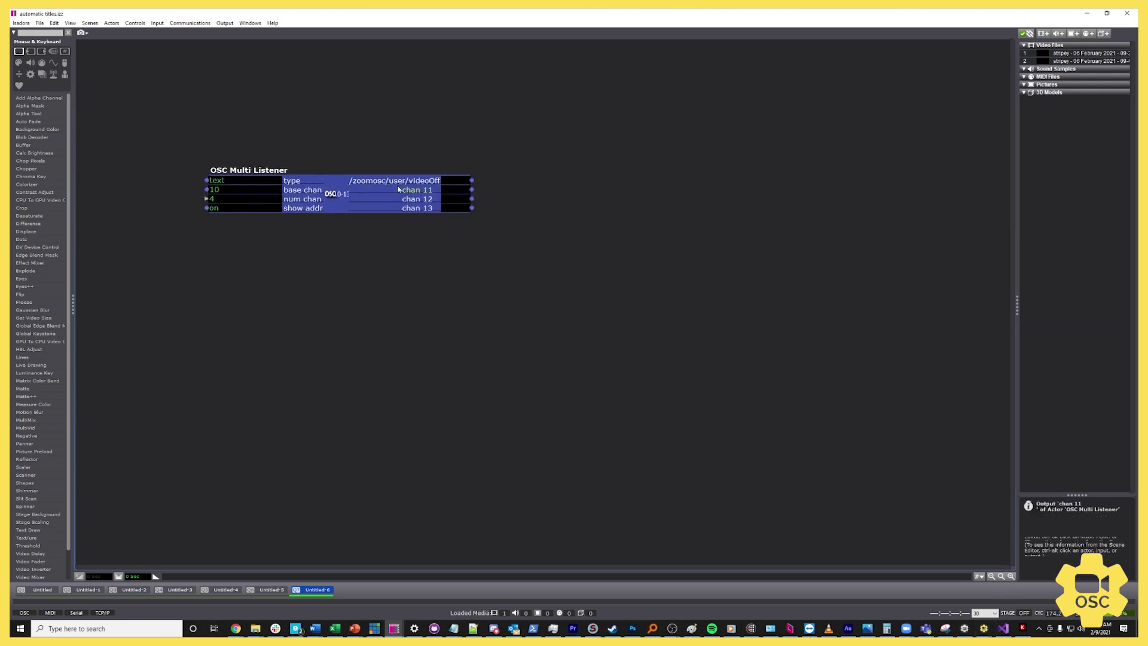
left_click(475, 217)
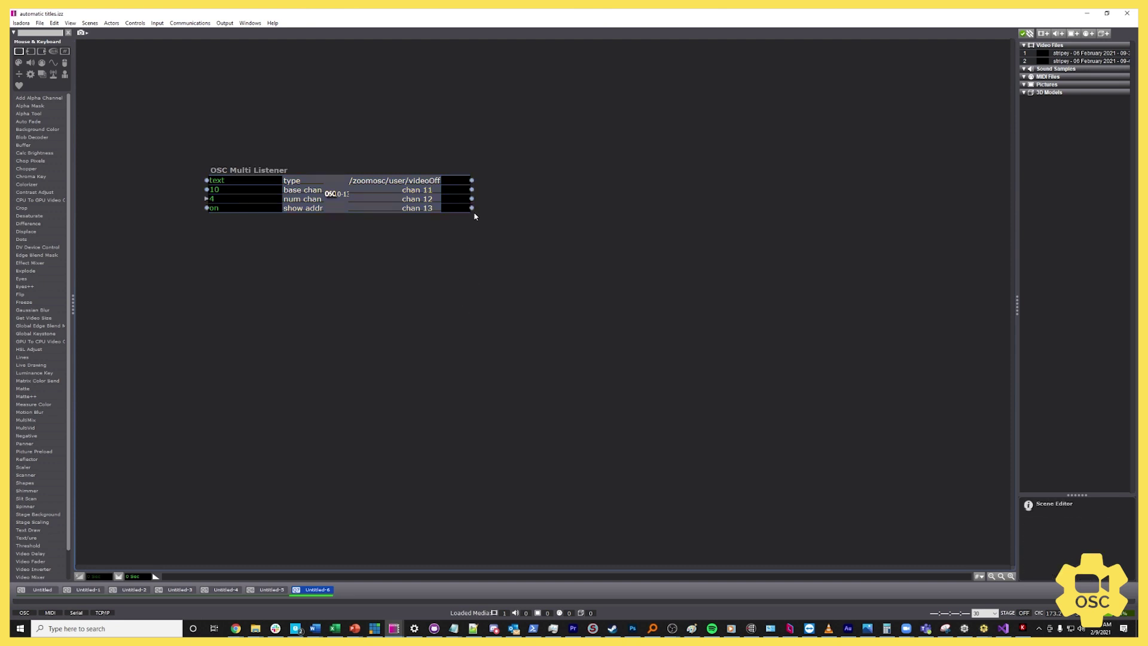
left_click(470, 183)
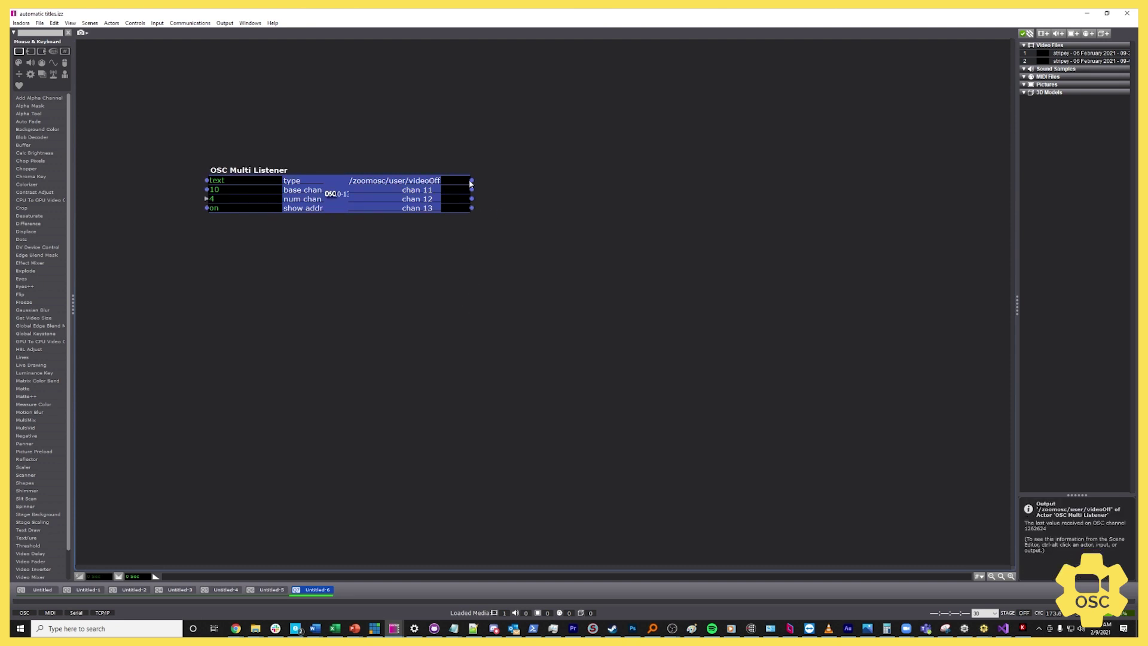
- Deselect the listener so video-off values appear: 0, participant name, -1 and user ID
left_click(579, 322)
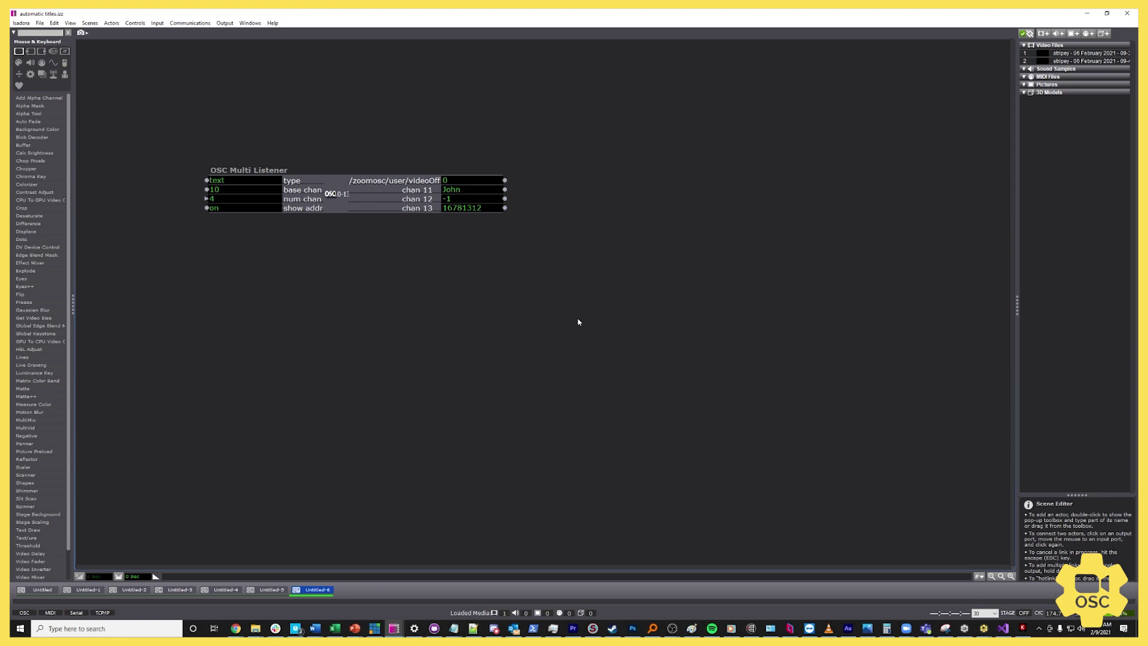
- Add an OSC Multi Transmit actor aimed at localhost port 9090
double_click(506, 308)
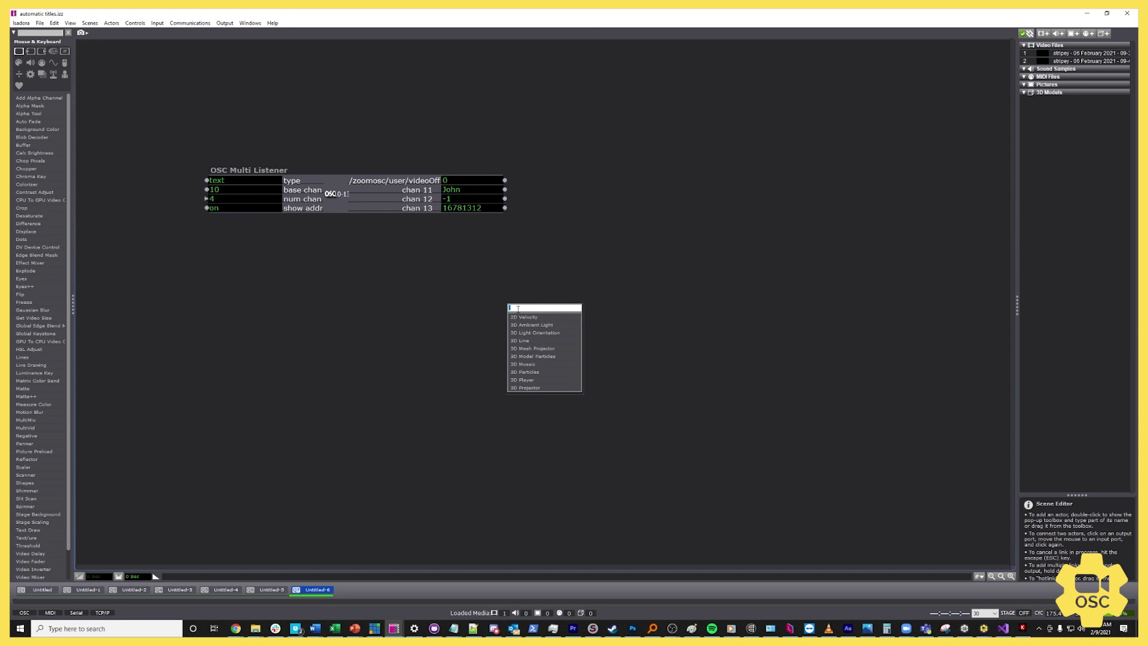
type("osc multi")
left_click(561, 326)
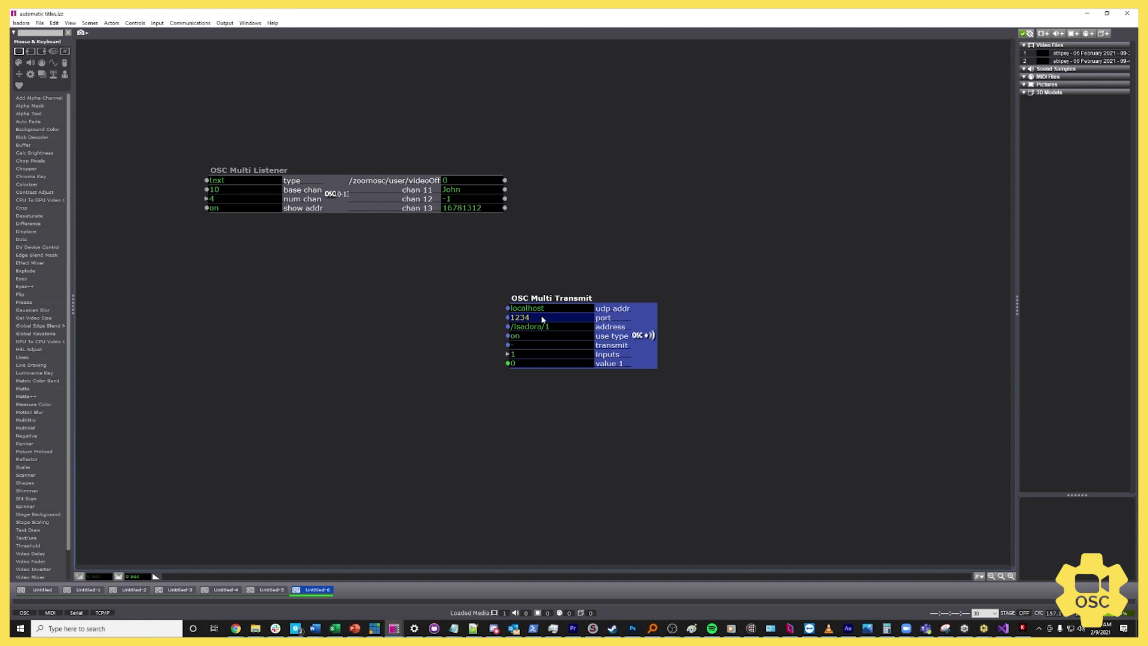
type("9090")
- Set the transmit address to /zoom/list and check ZoomOSC's status log for participant data
left_click(542, 328)
key("ctrl+a")
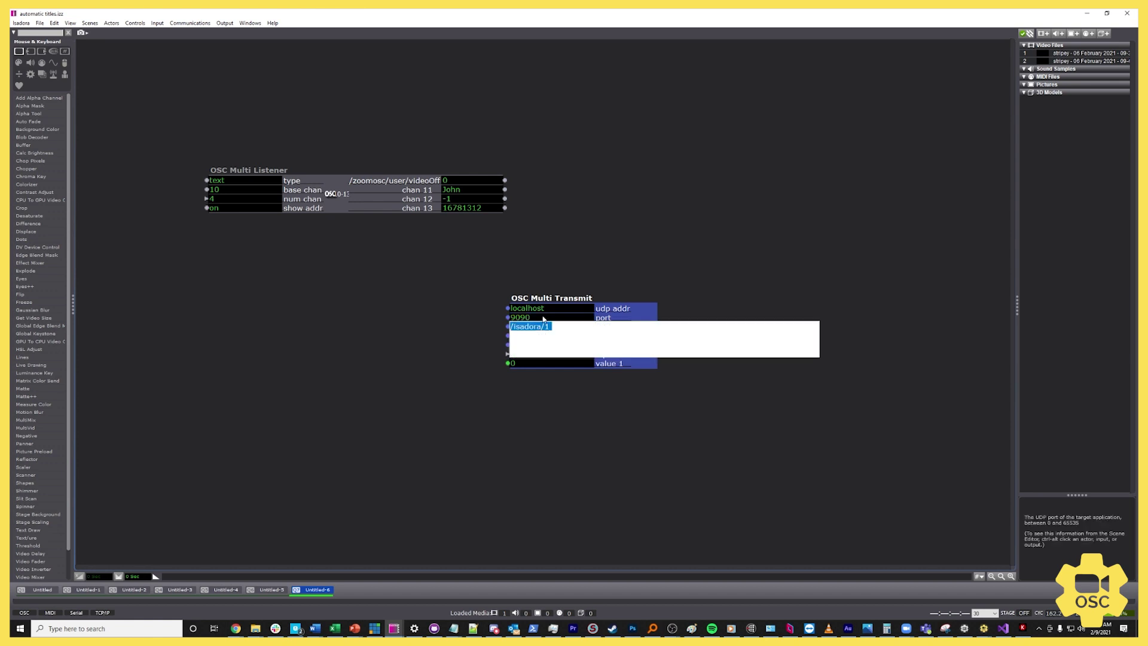
type("/zoom/l")
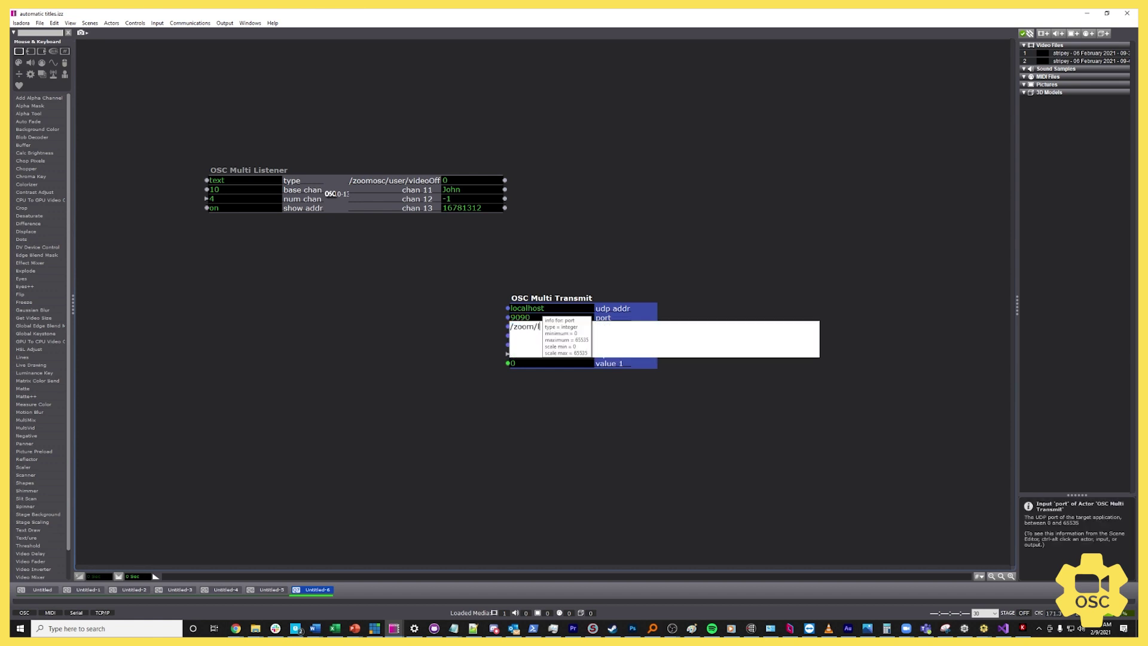
type("ist")
key("Return")
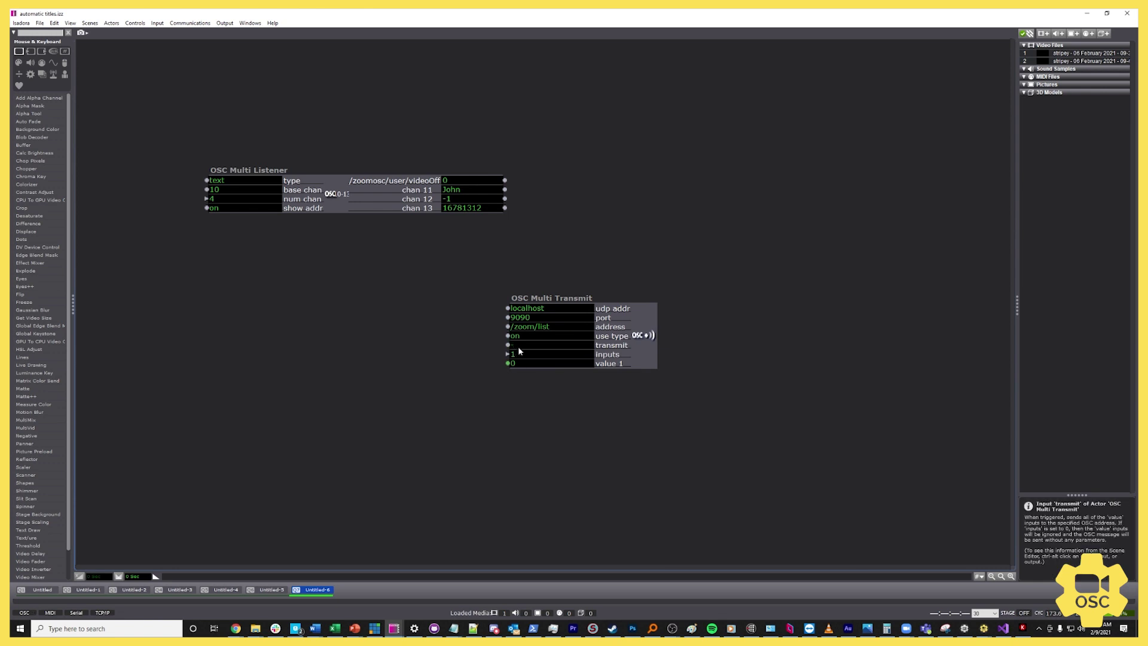
left_click(984, 628)
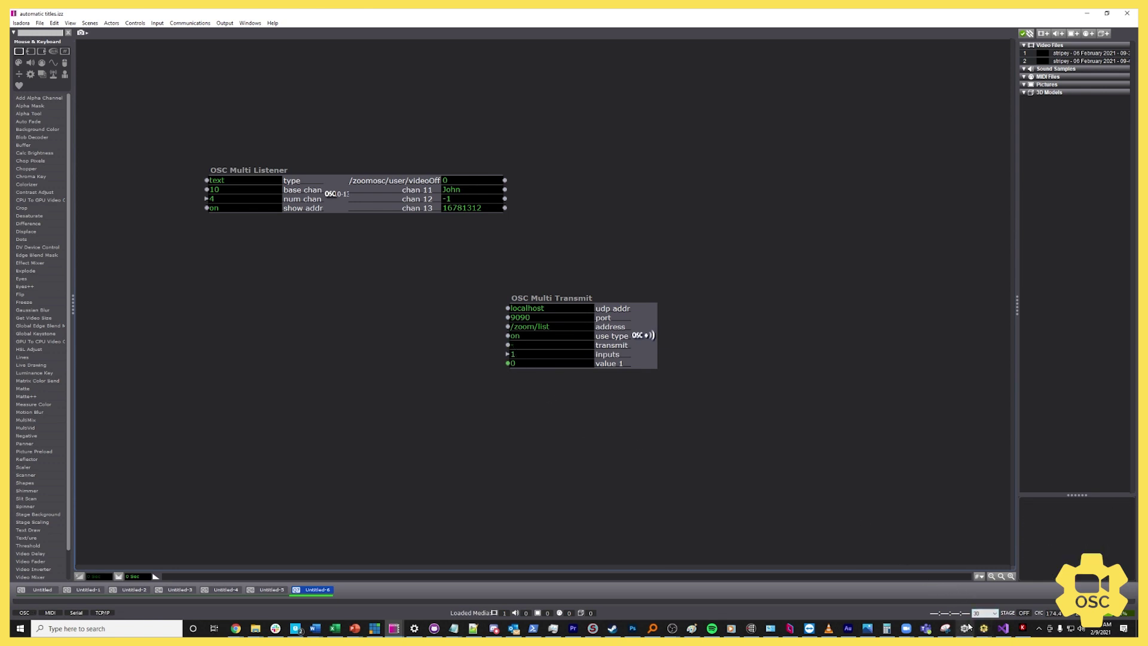
left_click(465, 380)
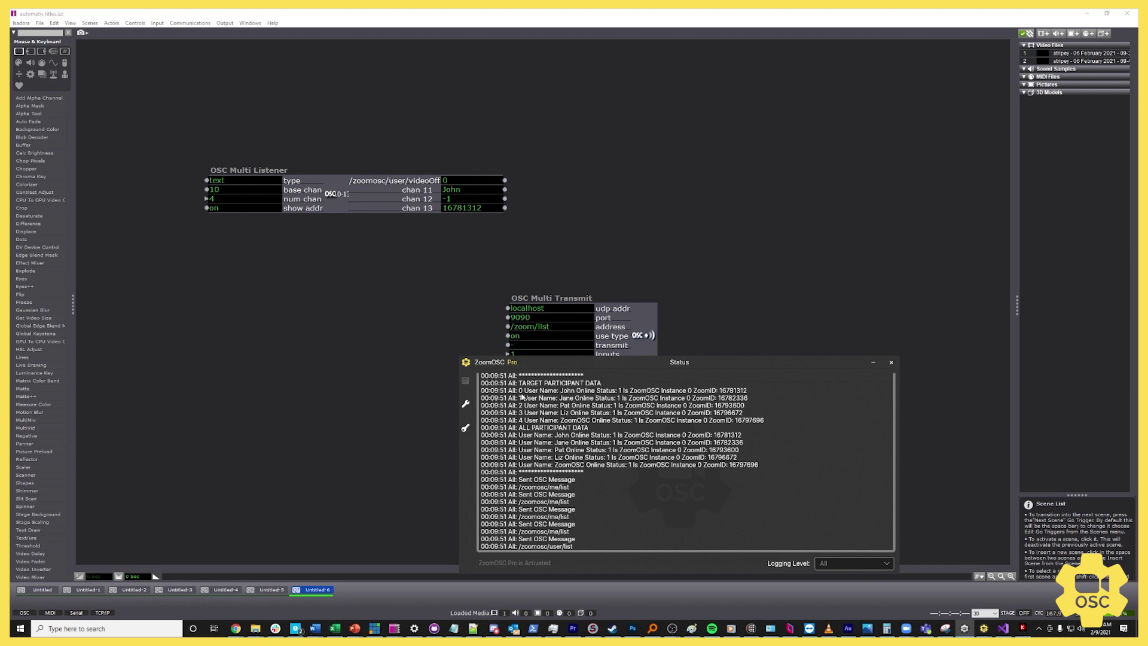
left_click(301, 354)
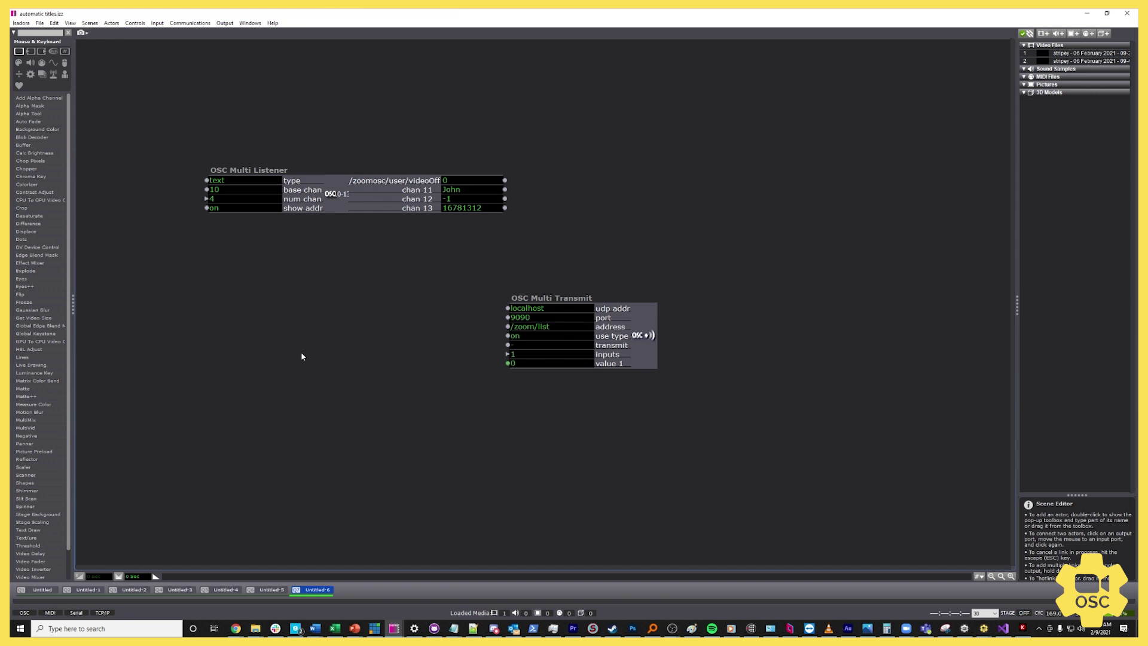
left_click(450, 201)
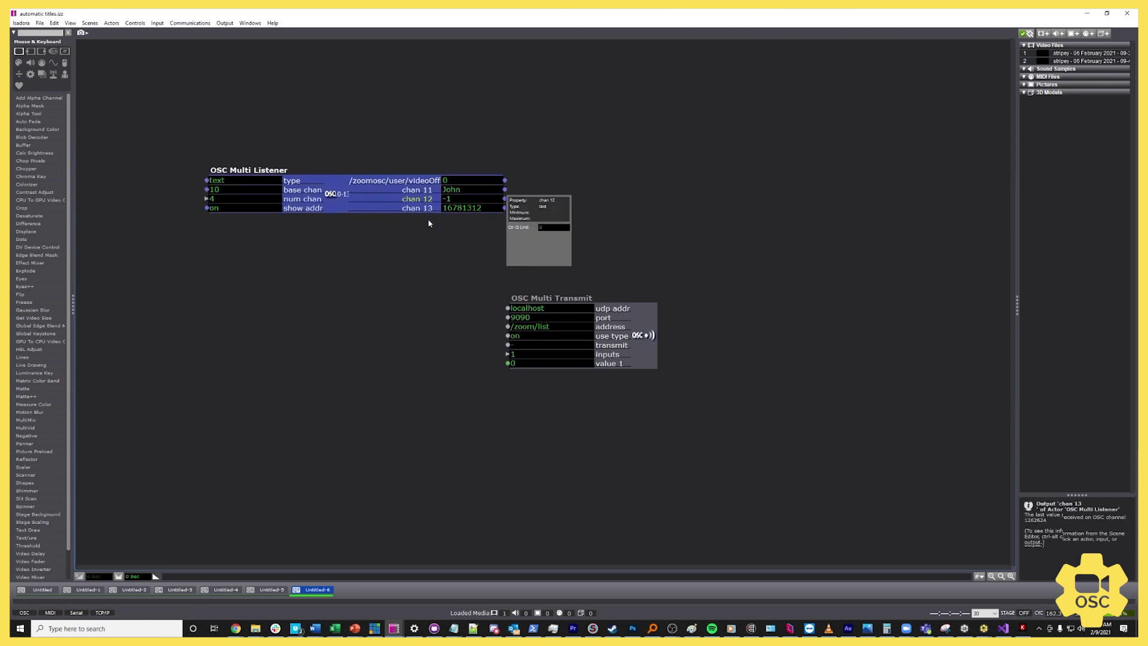
left_click(428, 223)
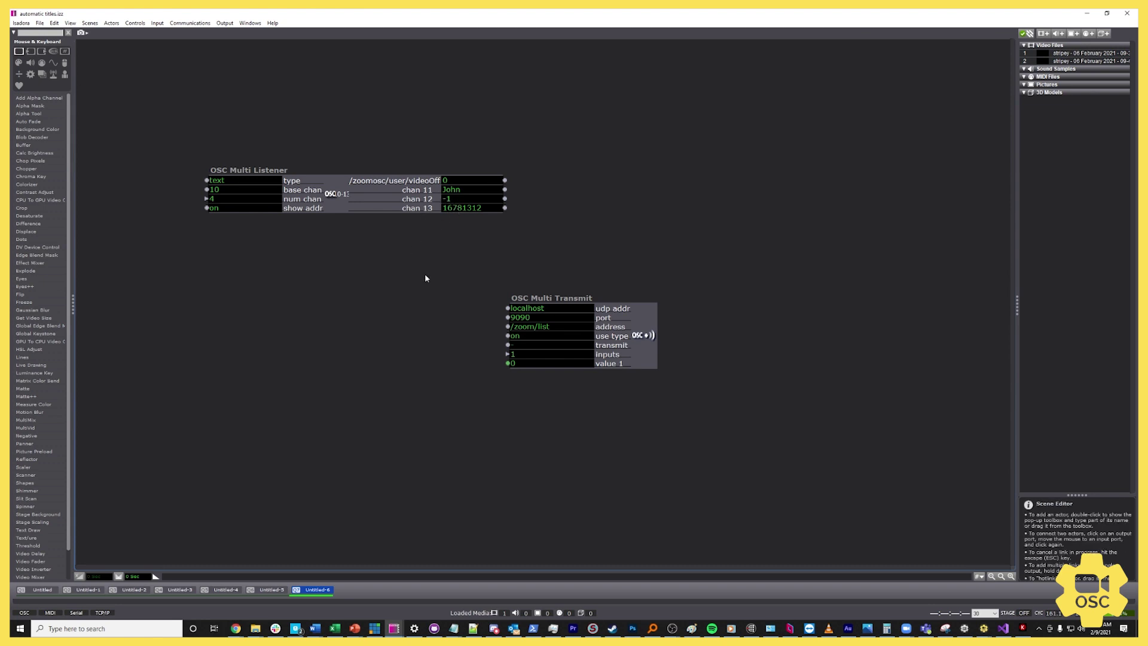
left_click(984, 628)
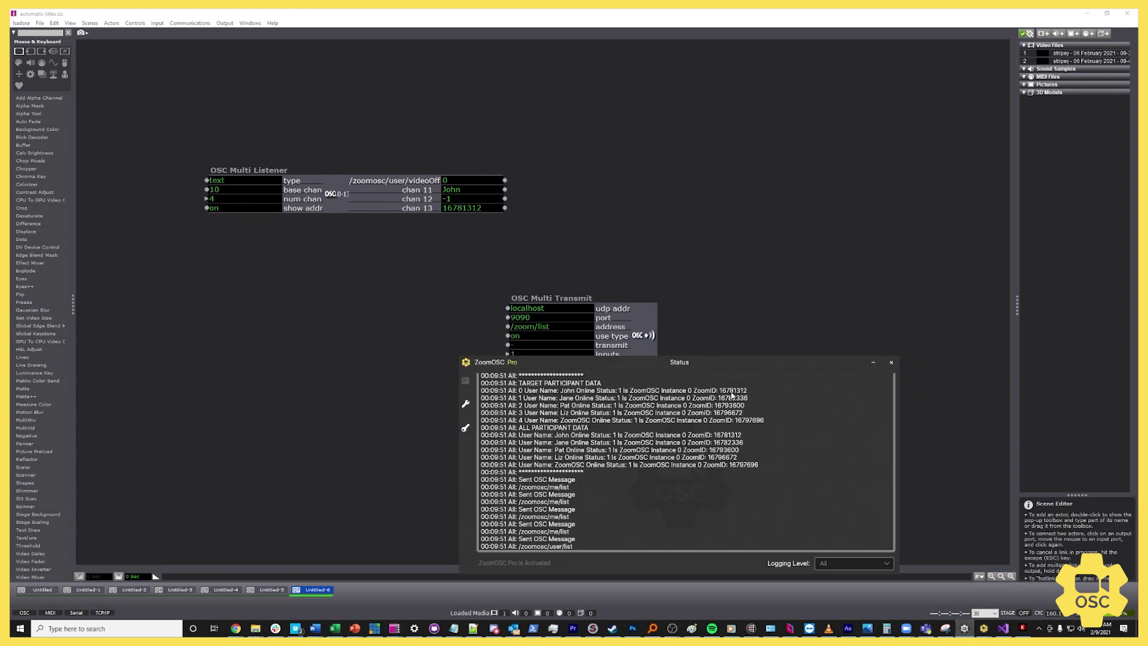
left_click(427, 267)
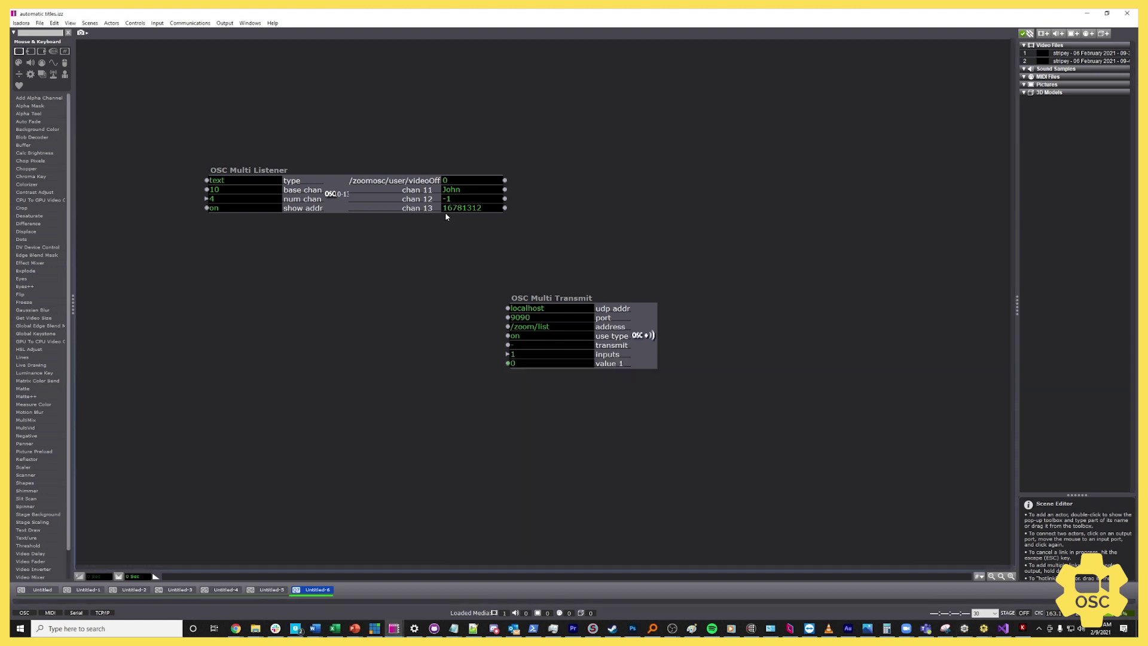
left_click(452, 209)
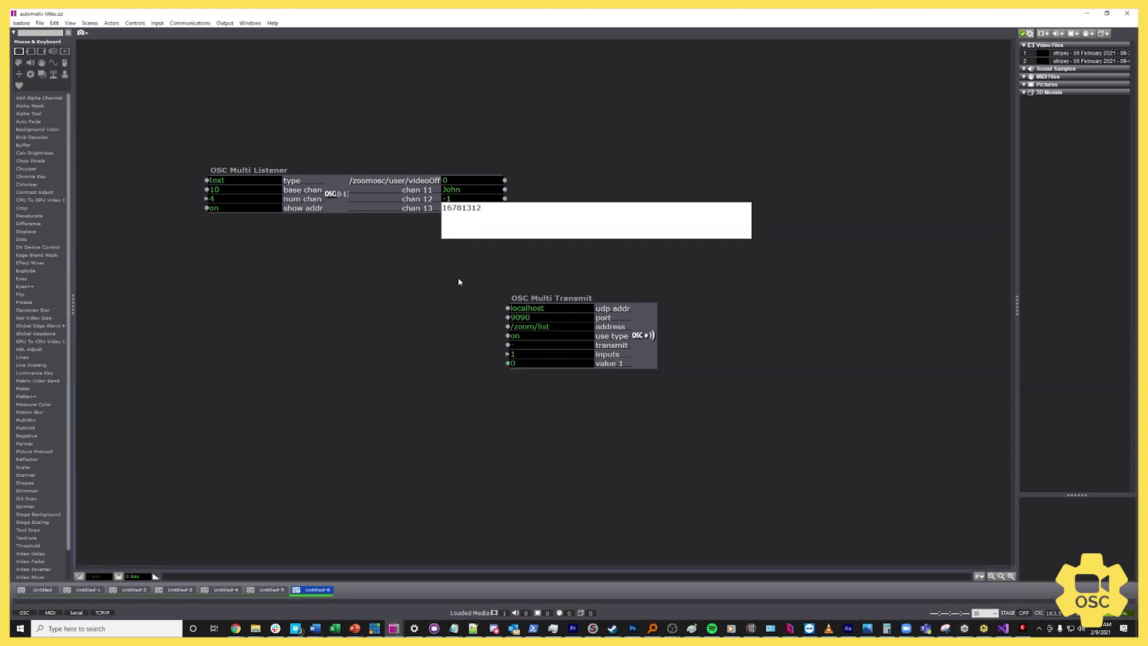
left_click(459, 227)
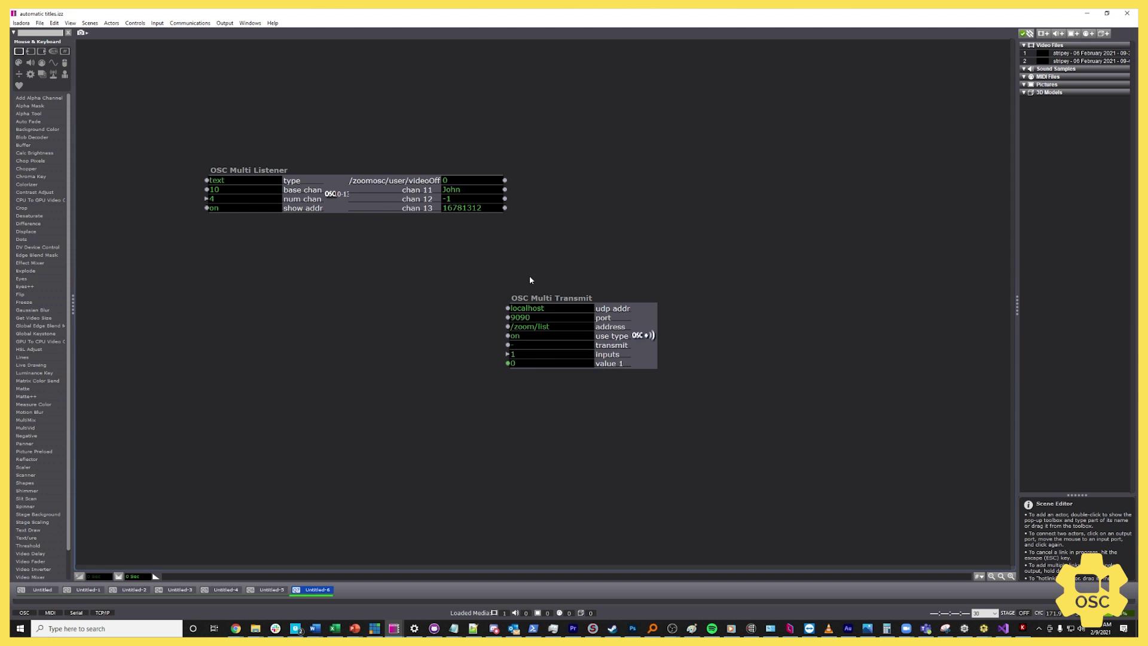
- Rearrange the OSC Multi Transmit and OSC Multi Listener actors on the canvas
left_click_drag(635, 311, 420, 381)
left_click_drag(397, 203, 390, 209)
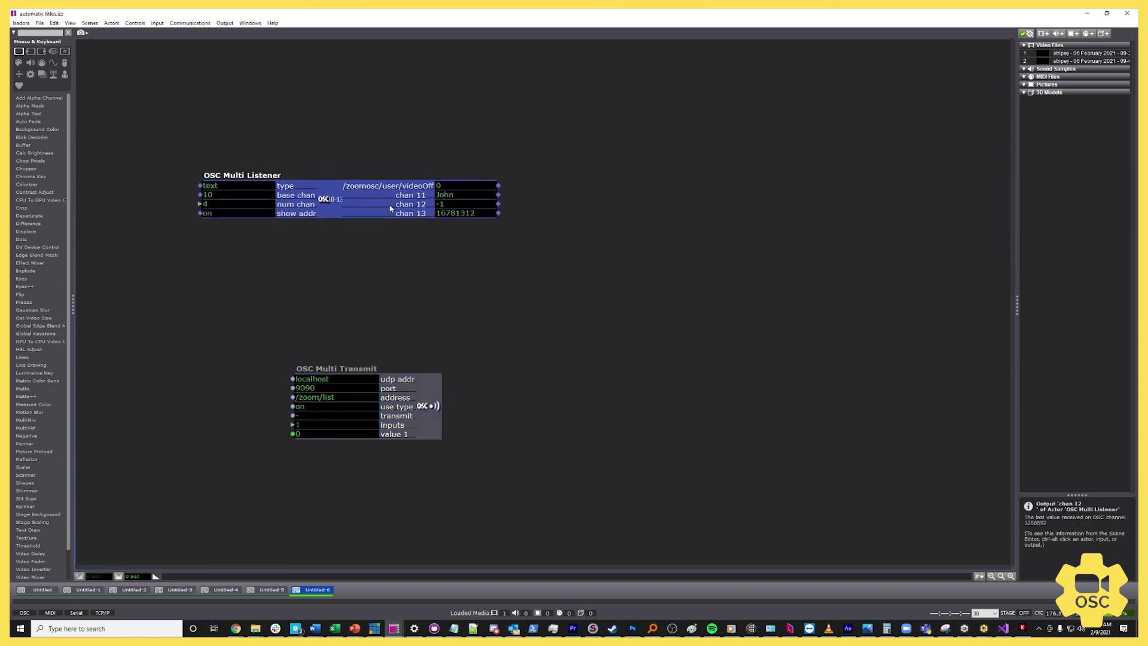
left_click_drag(419, 373, 780, 307)
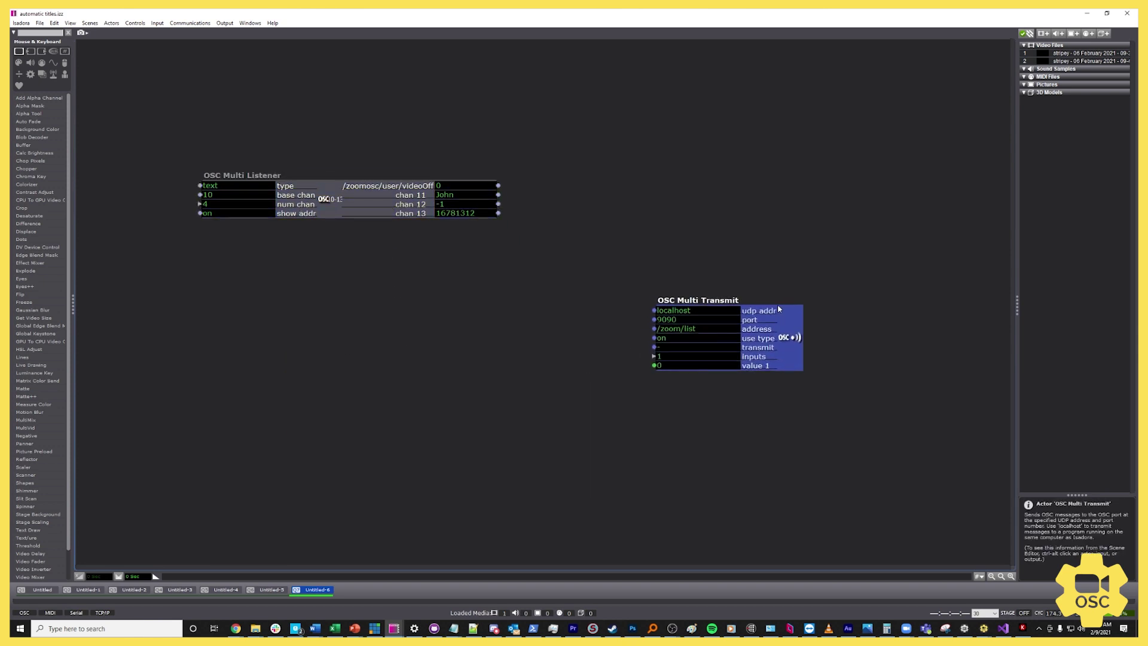
left_click_drag(377, 209, 356, 220)
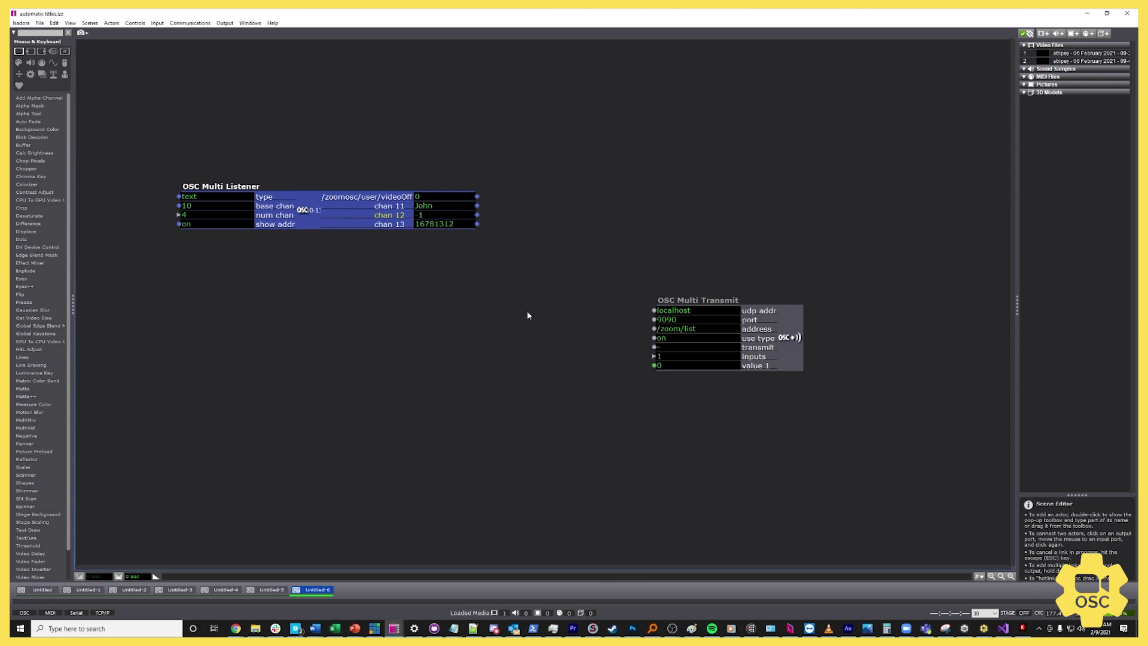
- Change the transmit address from /zoom/list to /zoom/userName/videoOn and move the actor up
left_click(695, 329)
double_click(692, 328)
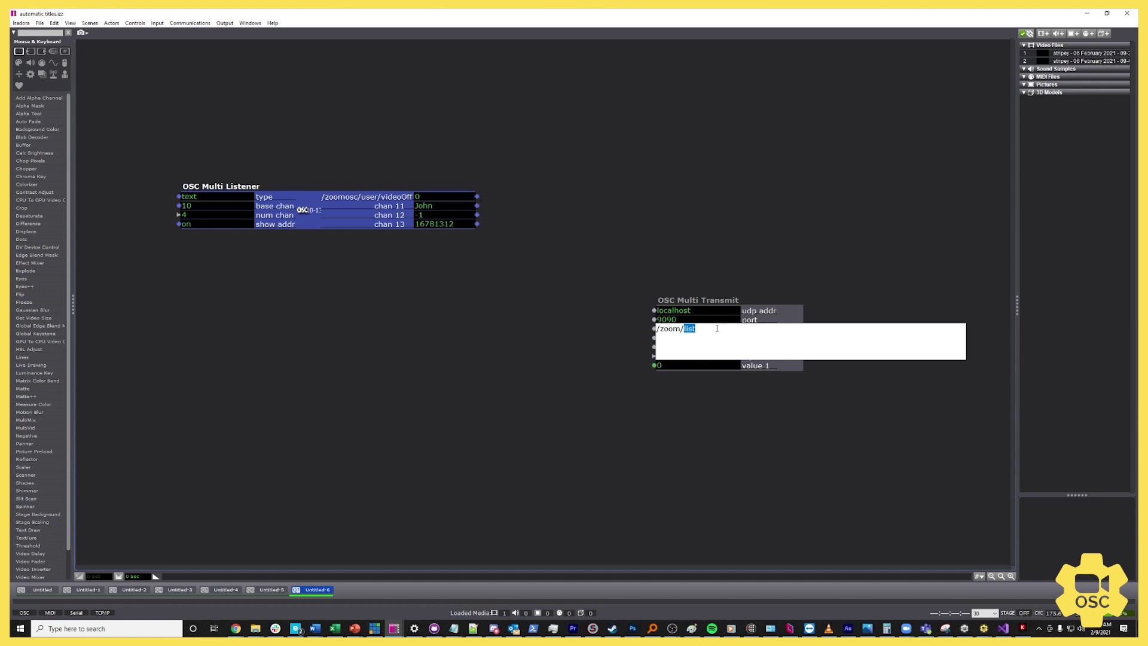
type("userName/videoOn")
key("Return")
left_click(818, 360)
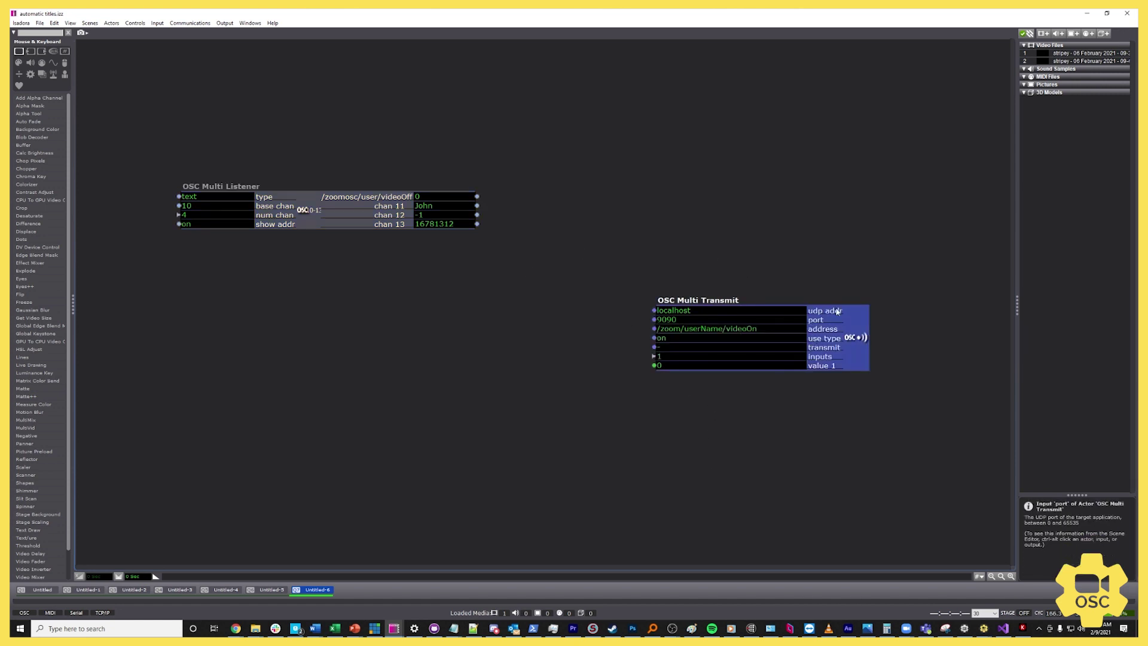
left_click_drag(836, 323, 839, 275)
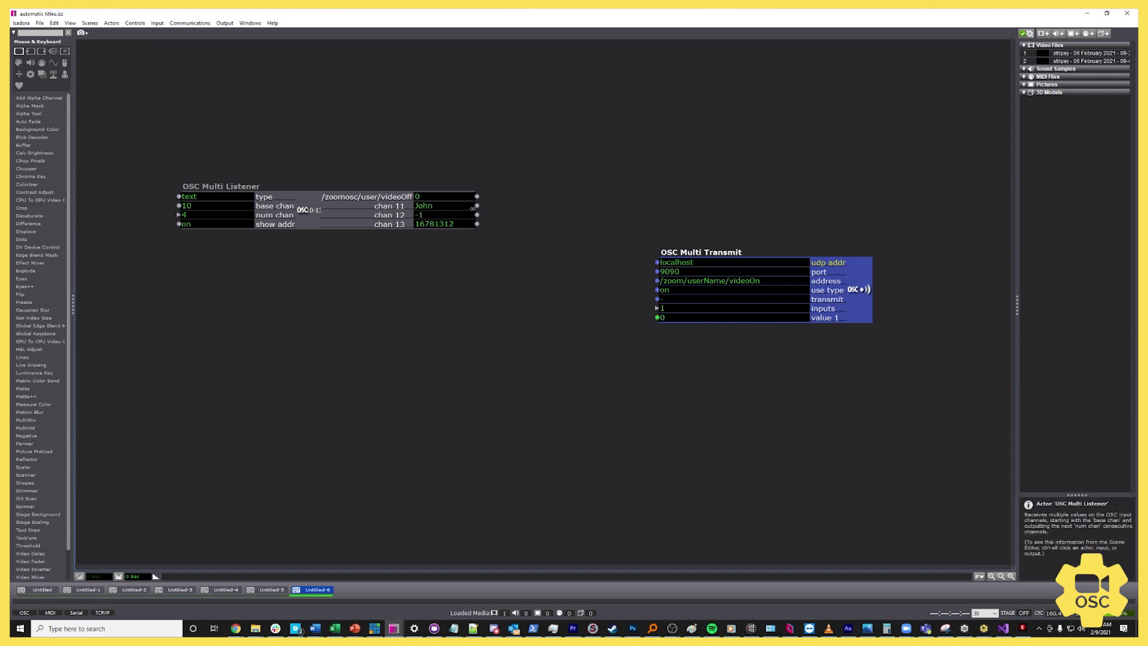
- Link the Listener's chan 11 to the Transmit's value 1 and add an OSC Listener actor
left_click_drag(477, 205, 657, 317)
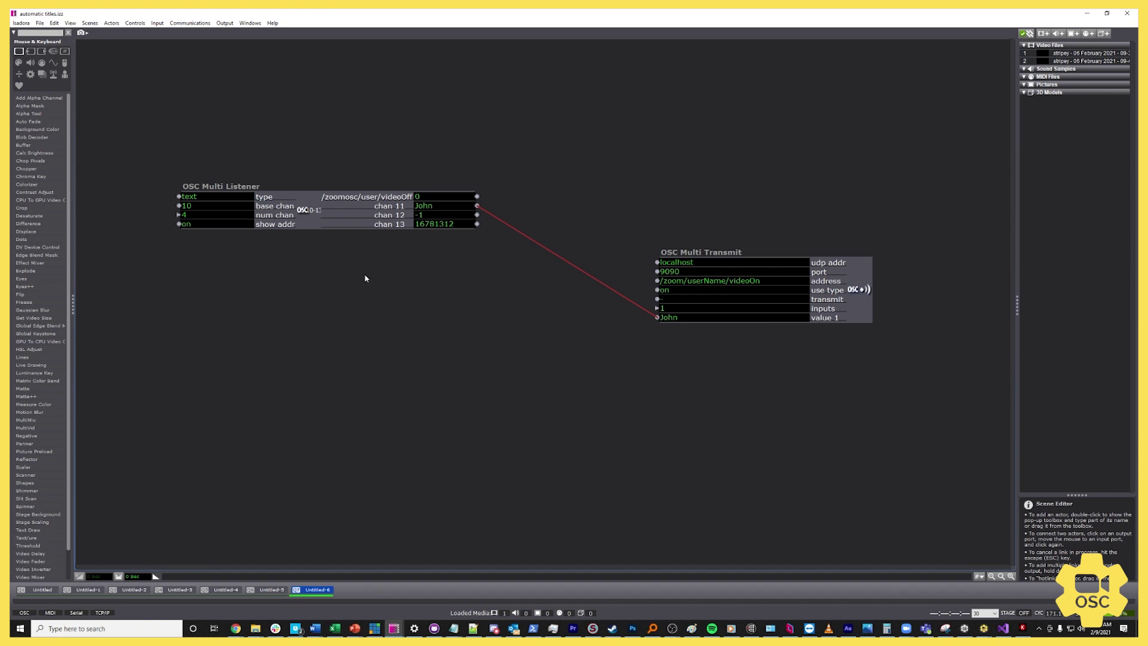
left_click_drag(359, 223, 337, 334)
double_click(385, 214)
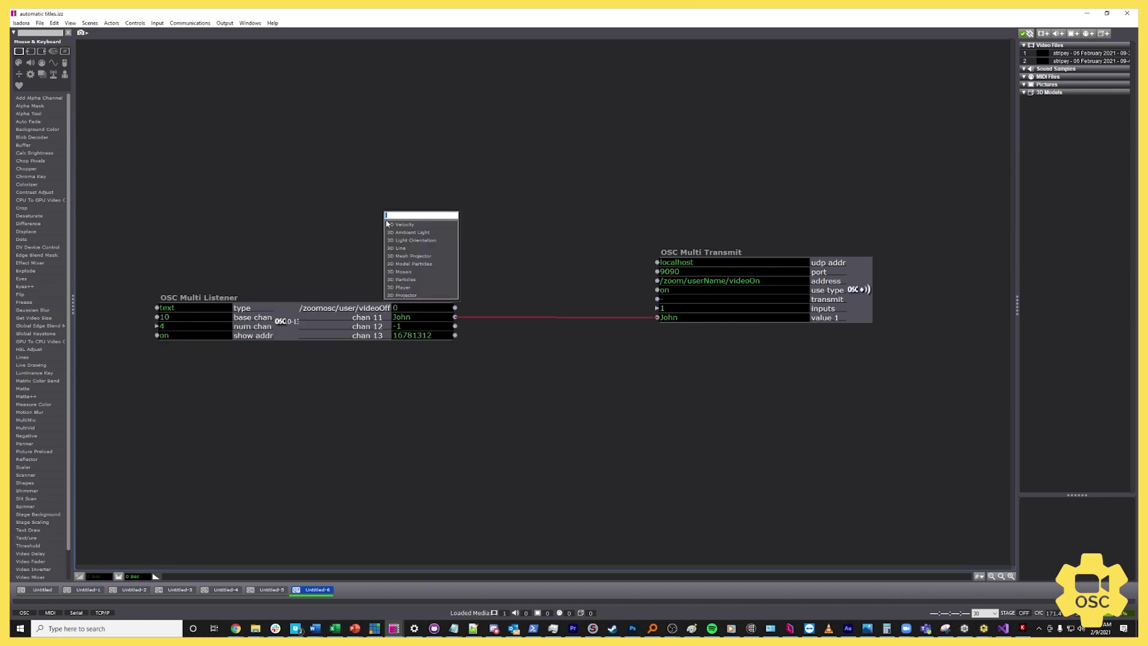
type("osc")
left_click(386, 224)
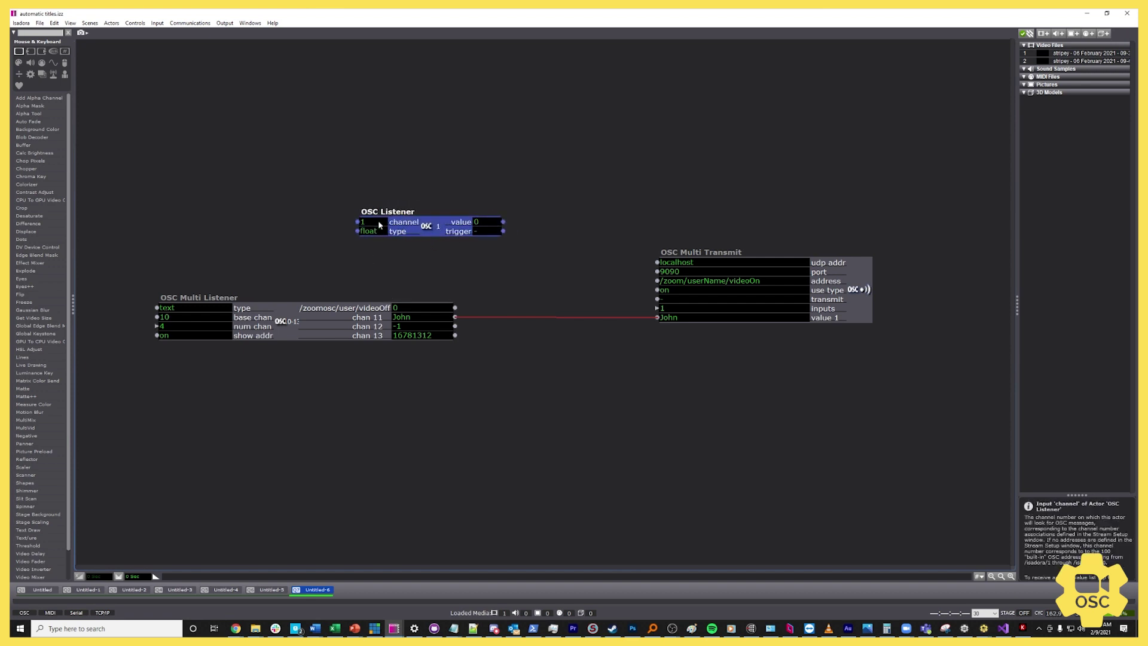
- Set the OSC Listener to channel 10 and position it beside the other actors
left_click(381, 225)
type("10")
left_click(427, 247)
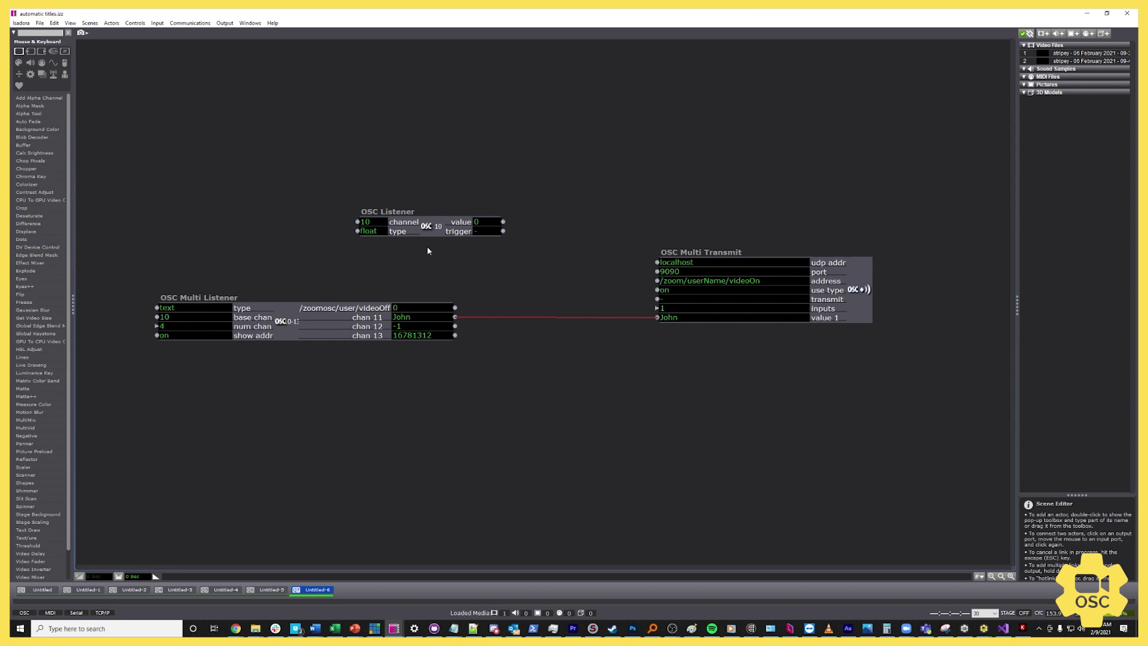
left_click_drag(452, 233, 397, 239)
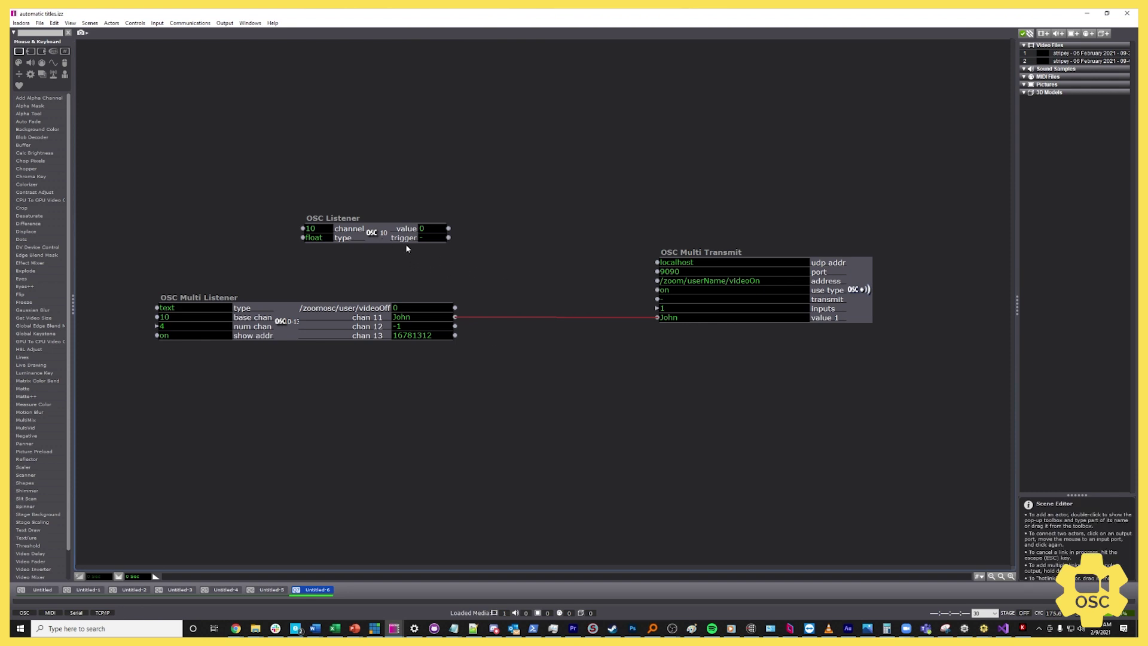
left_click_drag(407, 238, 404, 237)
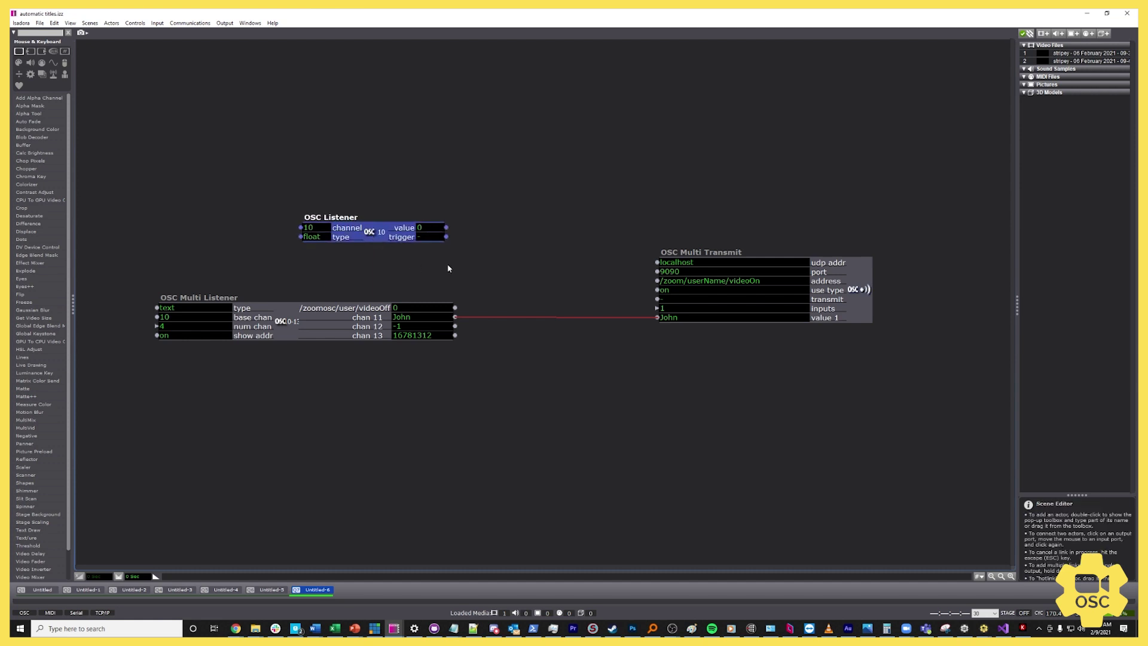
- Add a Trigger Delay actor to the scene
double_click(400, 266)
type("trigger delay")
key("Return")
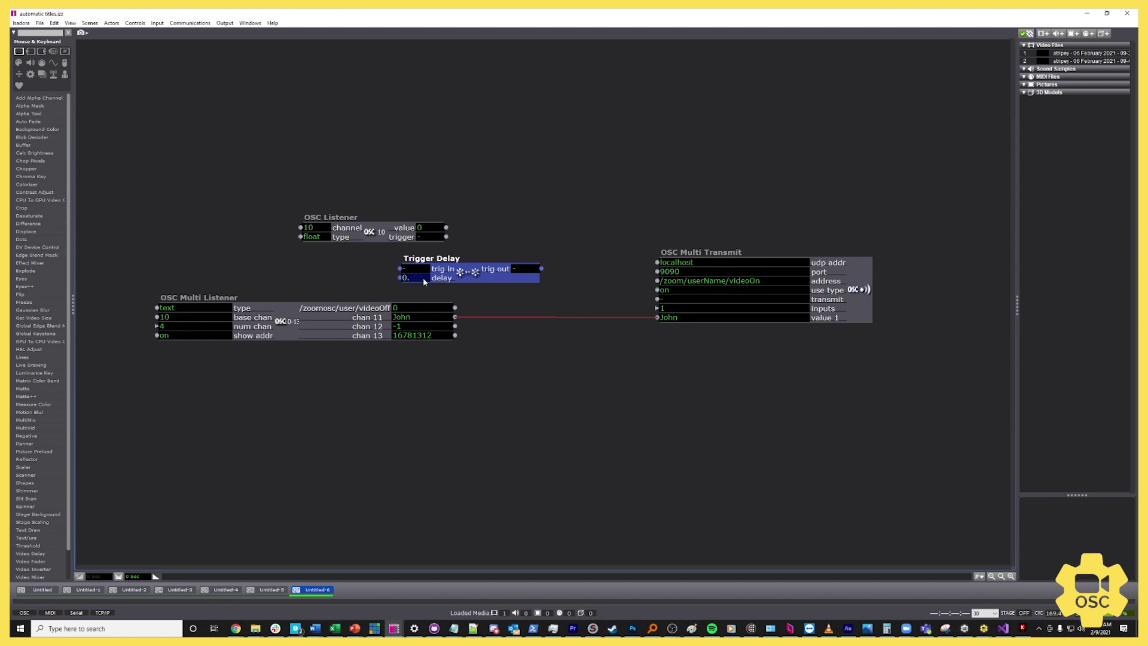
- Wire OSC Listener trigger into Trigger Delay and its trig out to the Transmit's transmit input
mouse_move(385, 235)
left_mouse_down()
mouse_move(314, 239)
mouse_move(402, 269)
left_mouse_up()
left_click(541, 268)
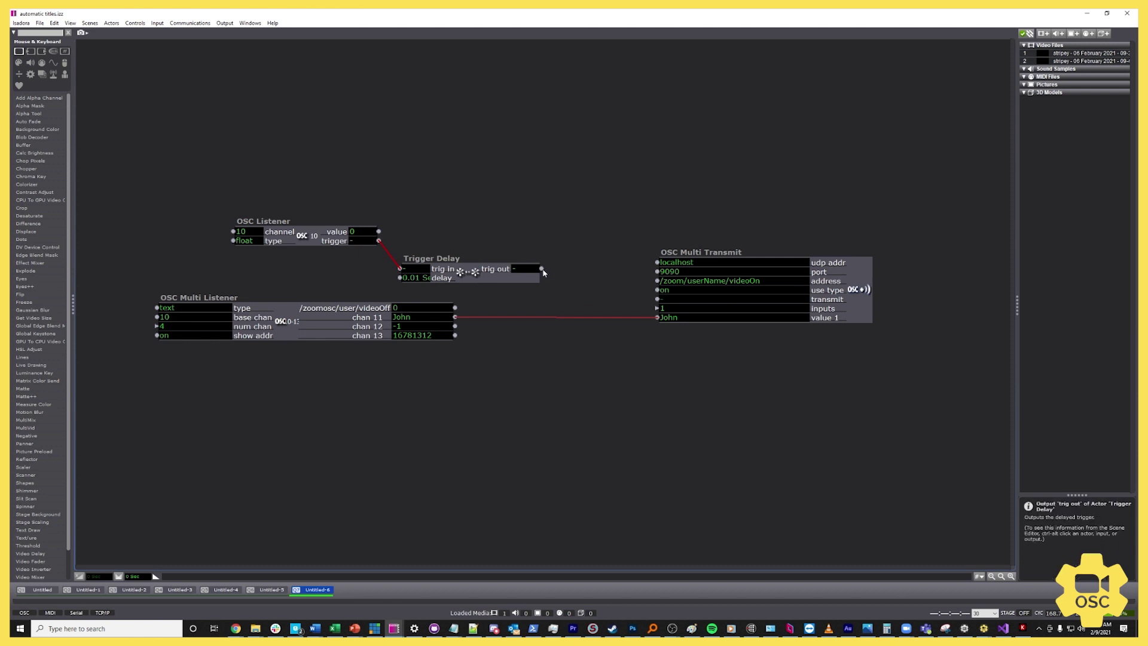
left_click(657, 299)
left_click_drag(432, 259, 464, 259)
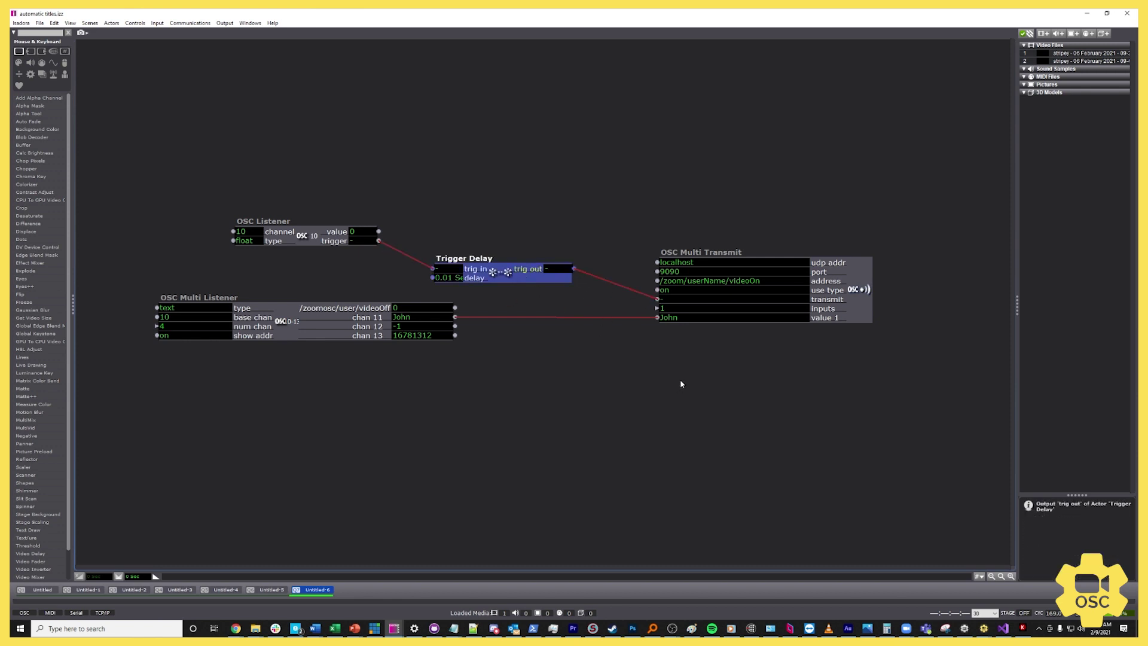
left_click_drag(843, 301, 845, 299)
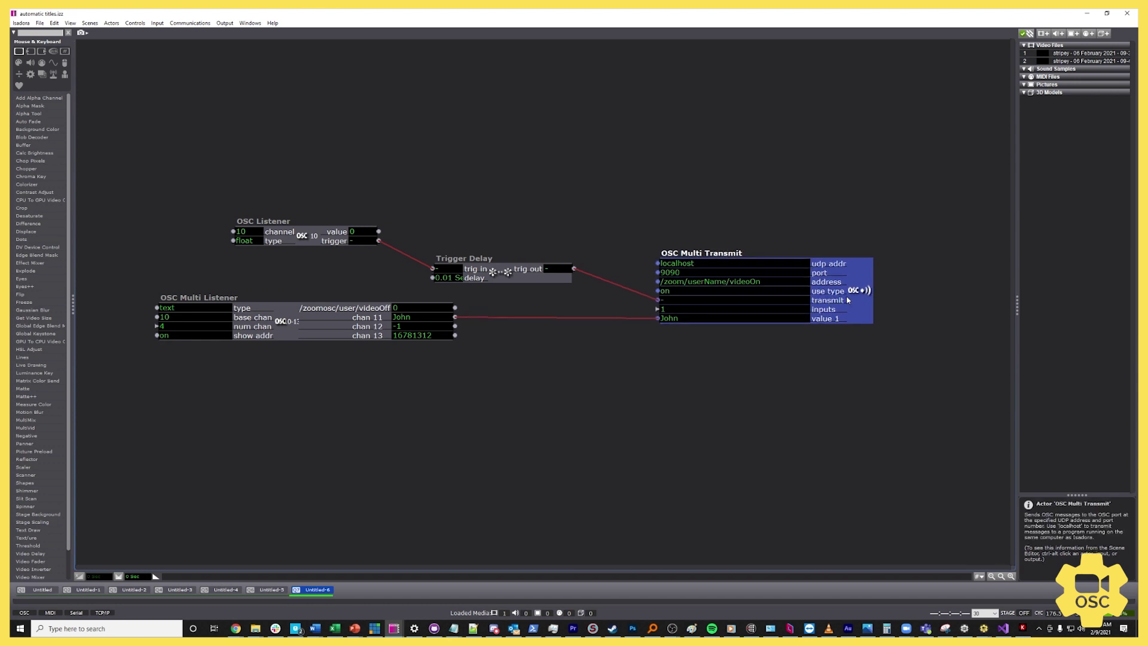
left_click(753, 414)
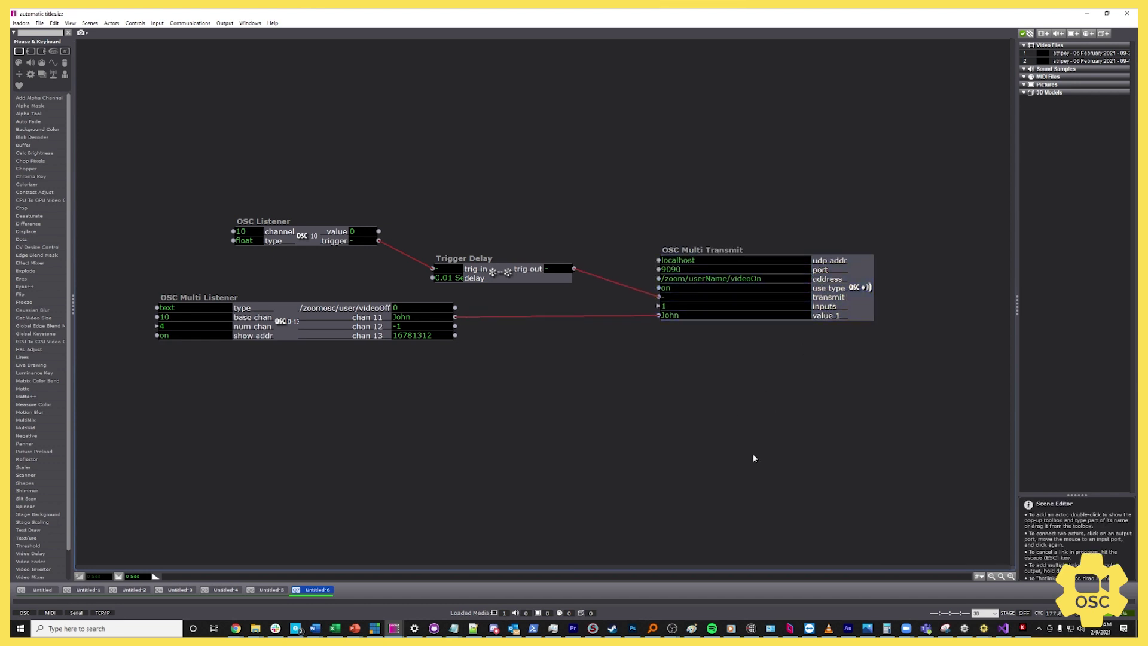
- In Zoom, toggle the participant's video, accept the co-host's Start My Video request, then return to Isadora
left_click(907, 628)
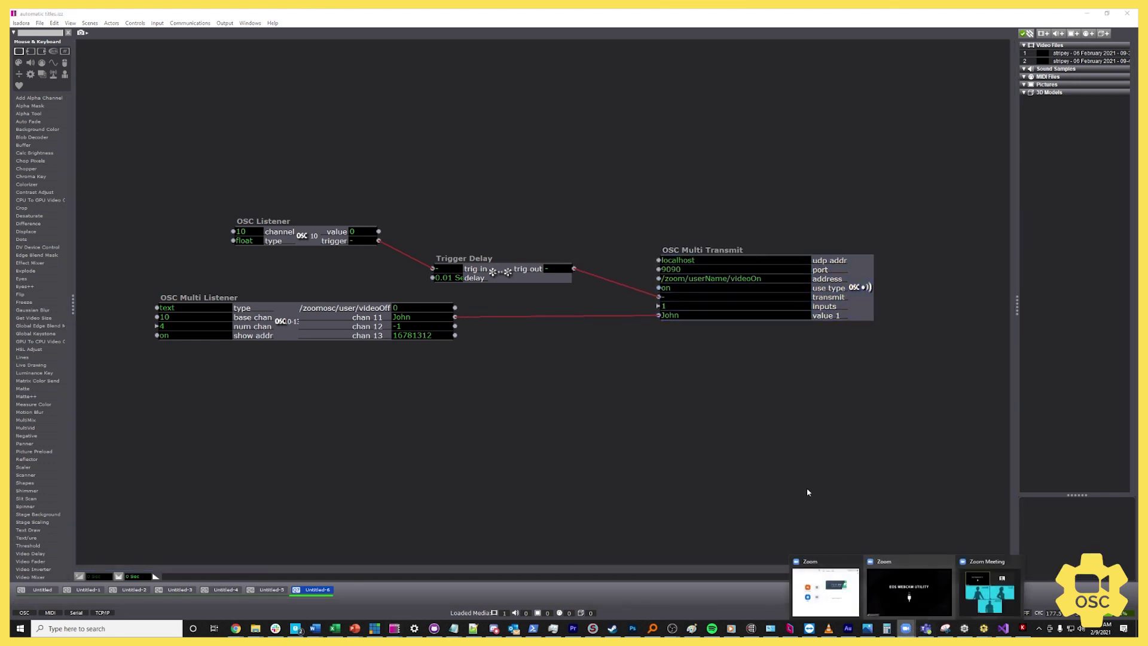
left_click(1012, 601)
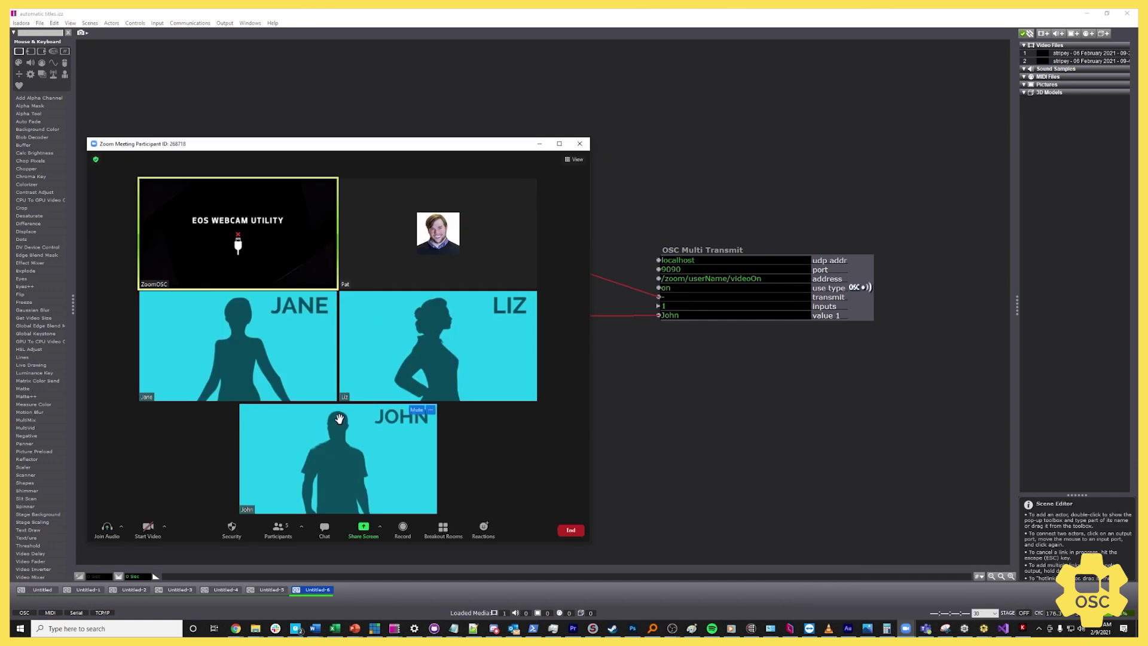
left_click(147, 528)
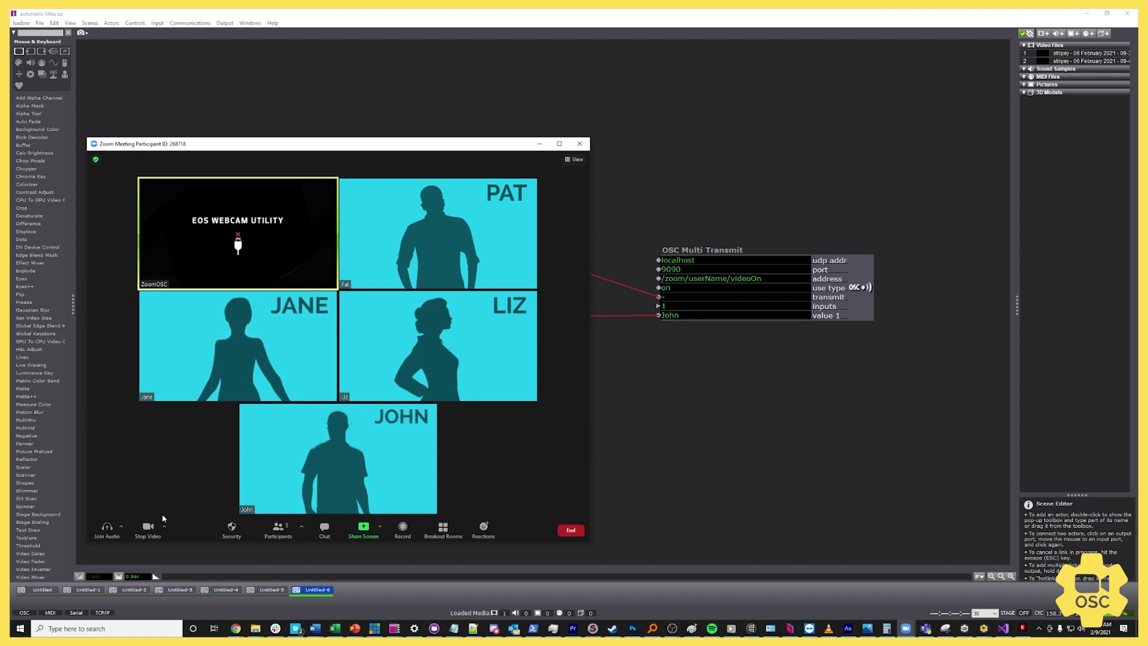
left_click(148, 529)
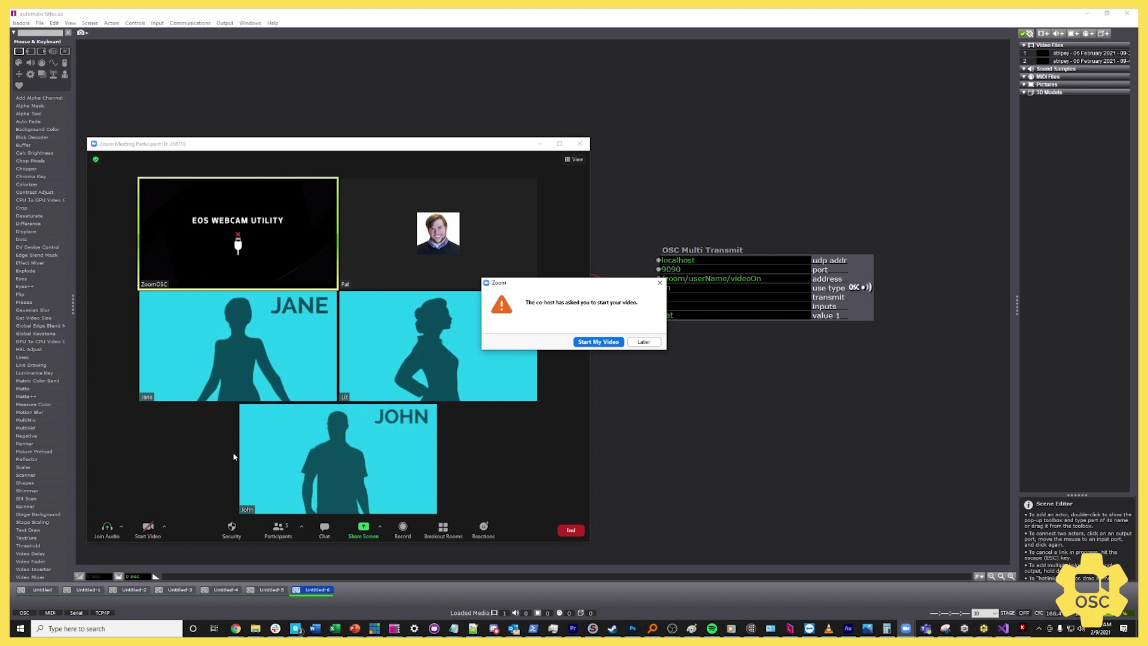
left_click(598, 342)
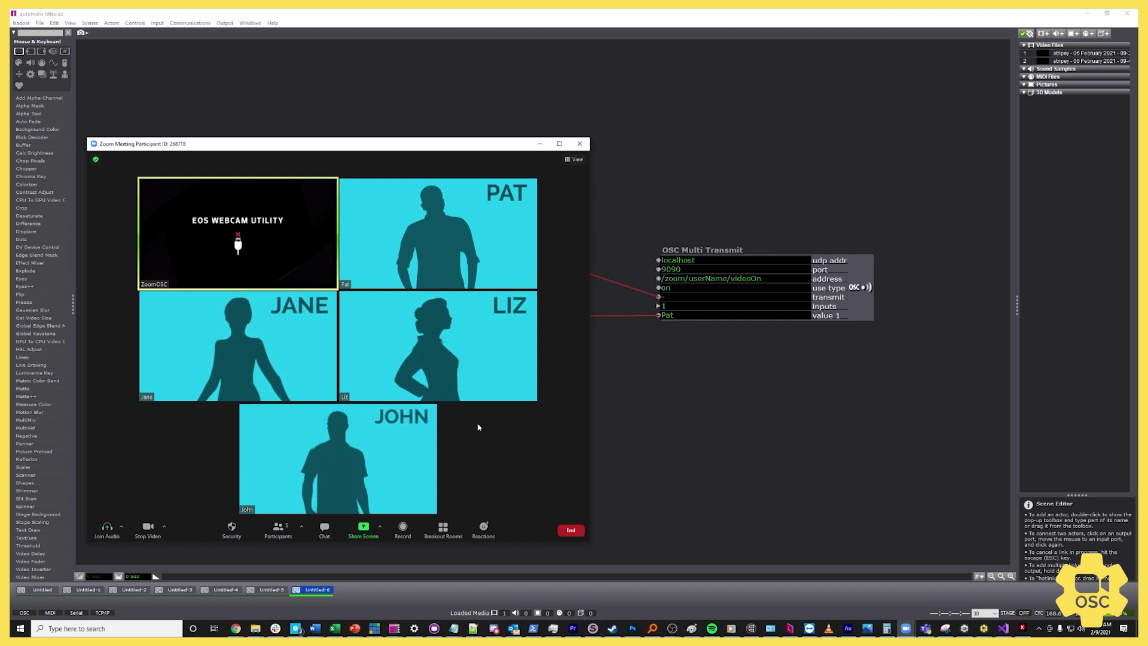
left_click(751, 494)
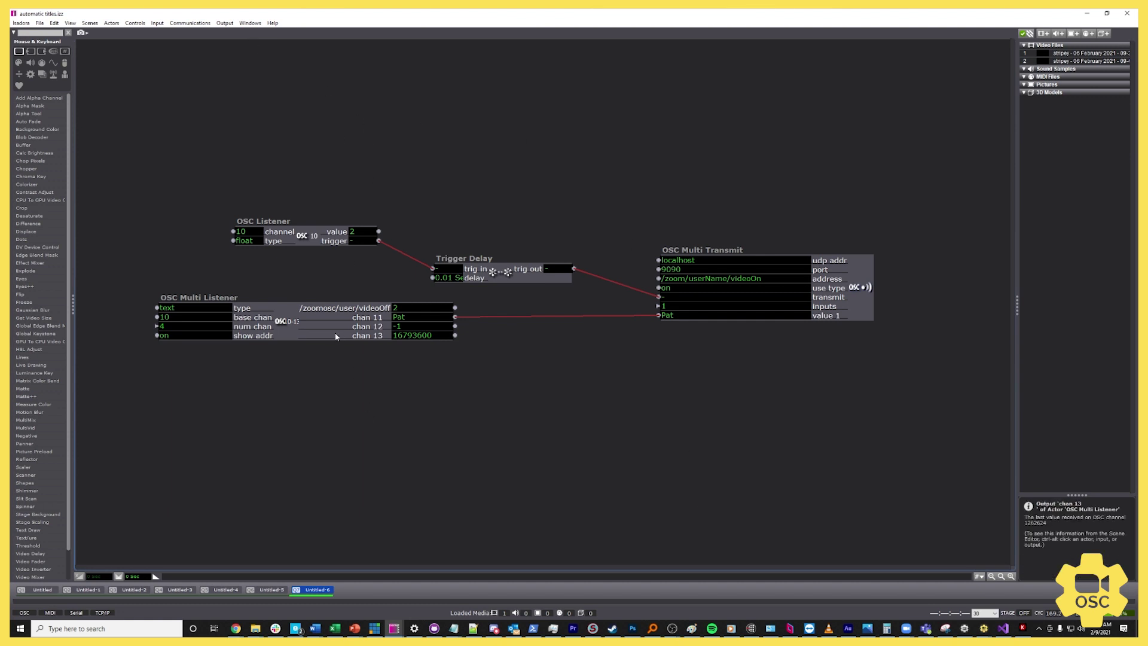
- Nudge the Multi Listener into place, then add stream channel 20 with address /zoomosc/user/chat
mouse_move(333, 336)
left_mouse_down()
mouse_move(329, 347)
mouse_move(328, 334)
left_mouse_up()
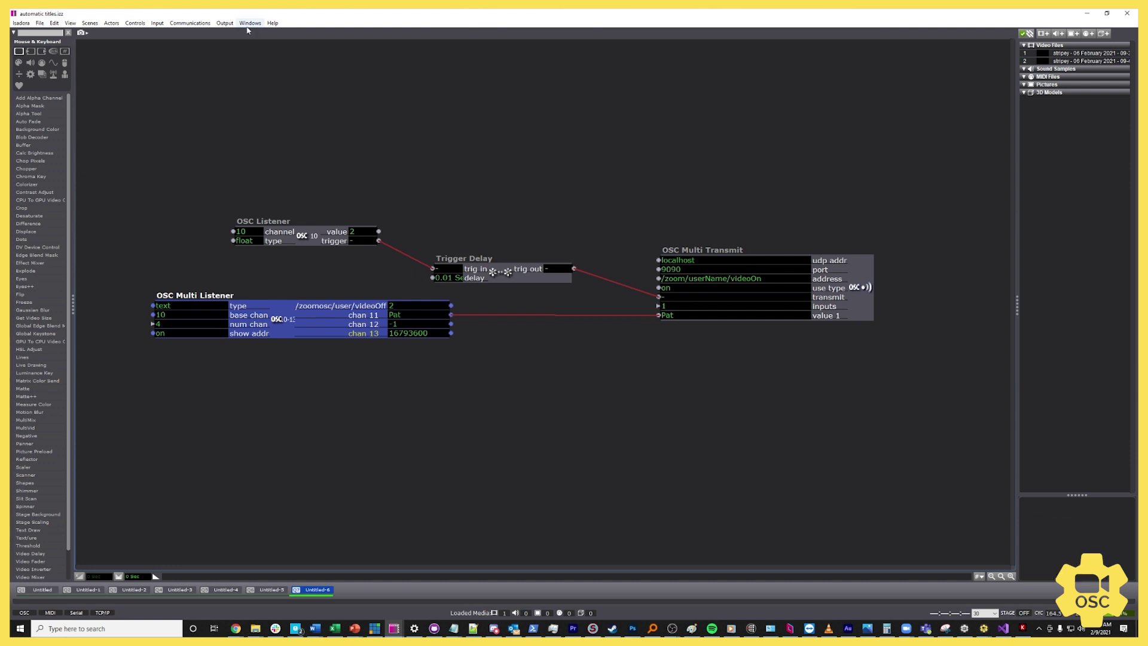
left_click(203, 26)
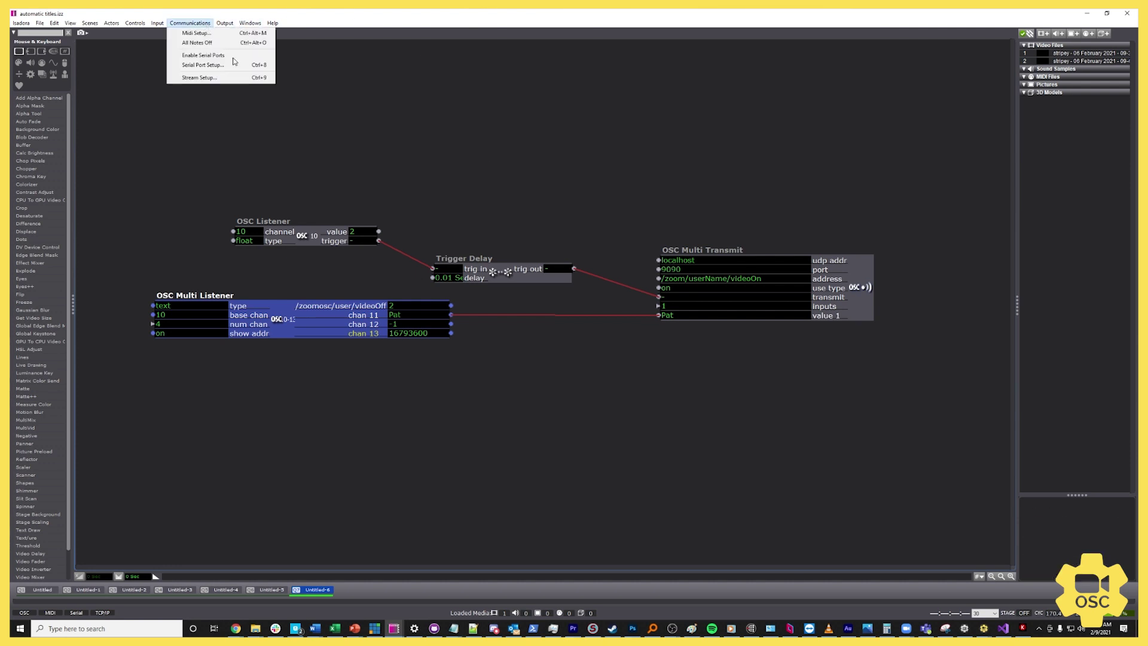
left_click(233, 81)
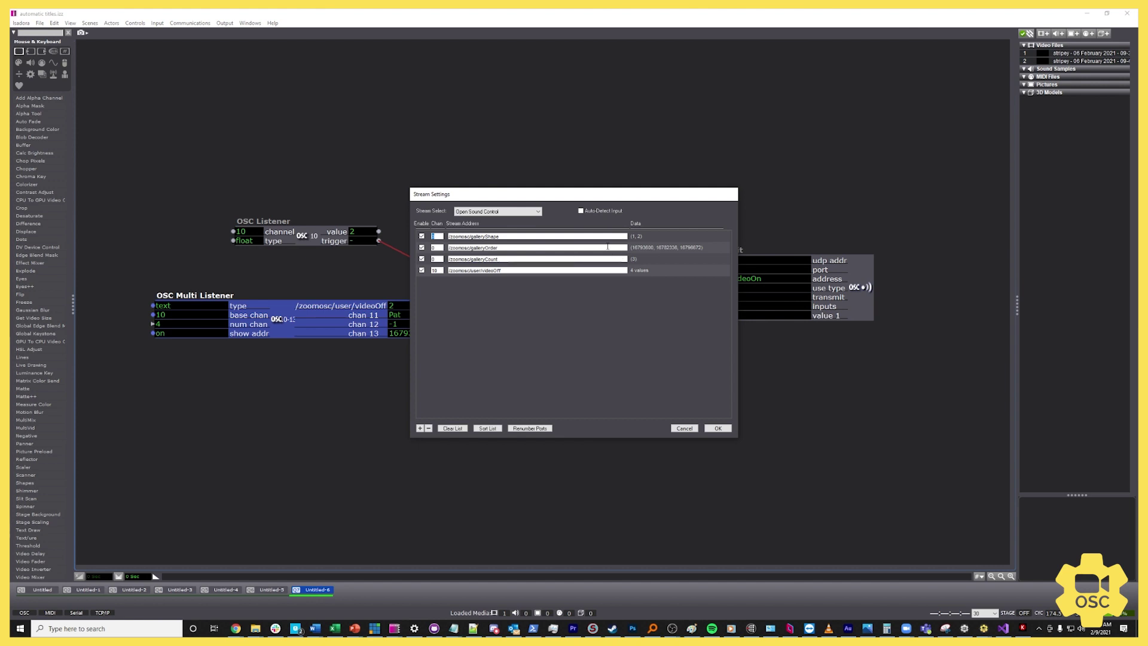
left_click(420, 428)
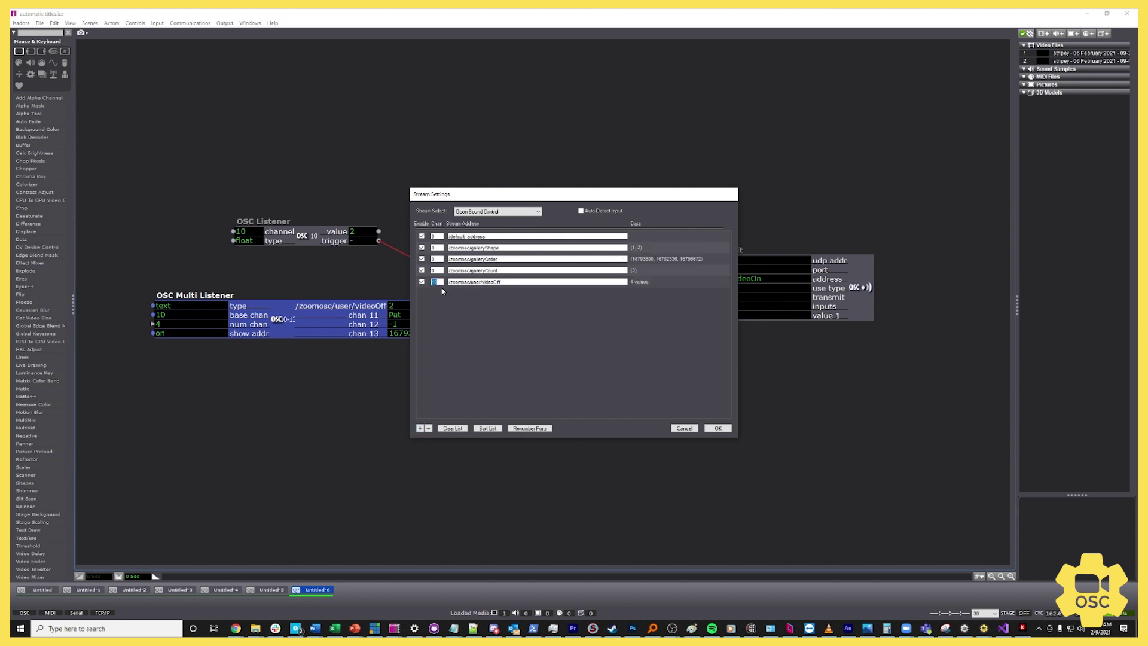
type("20")
left_click_drag(504, 285, 449, 281)
type("/zoomosc/user/chat")
left_click(718, 428)
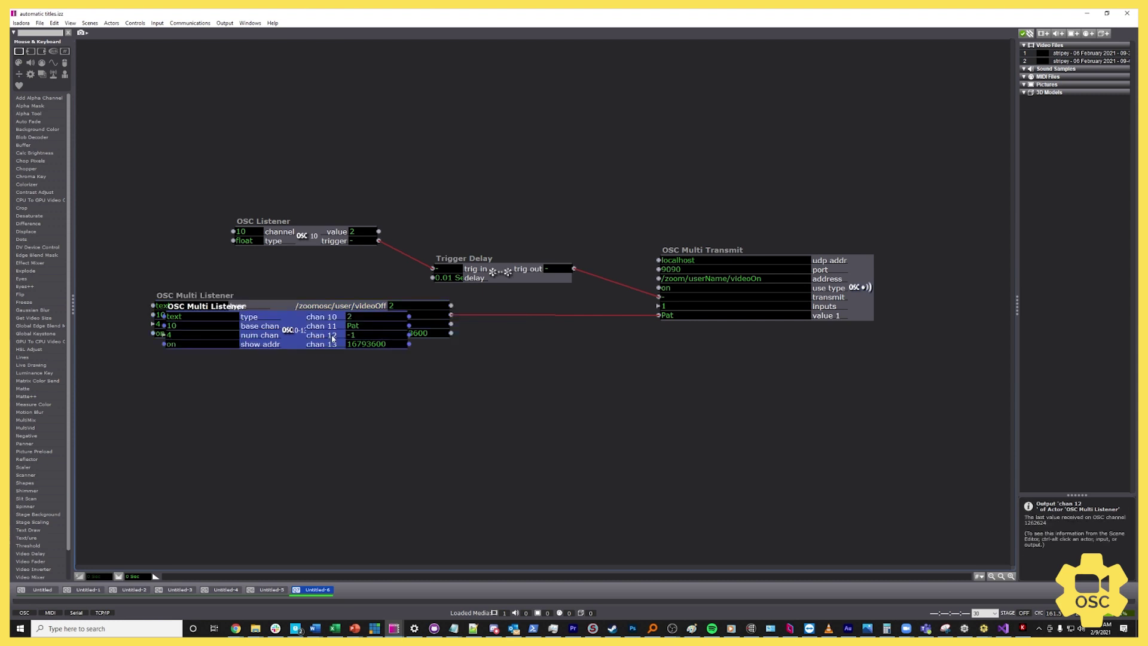
- Paste a copy of the OSC Multi Listener with base channel 20 and 5 channels, placed further left
key("ctrl+v")
type("20")
key("Return")
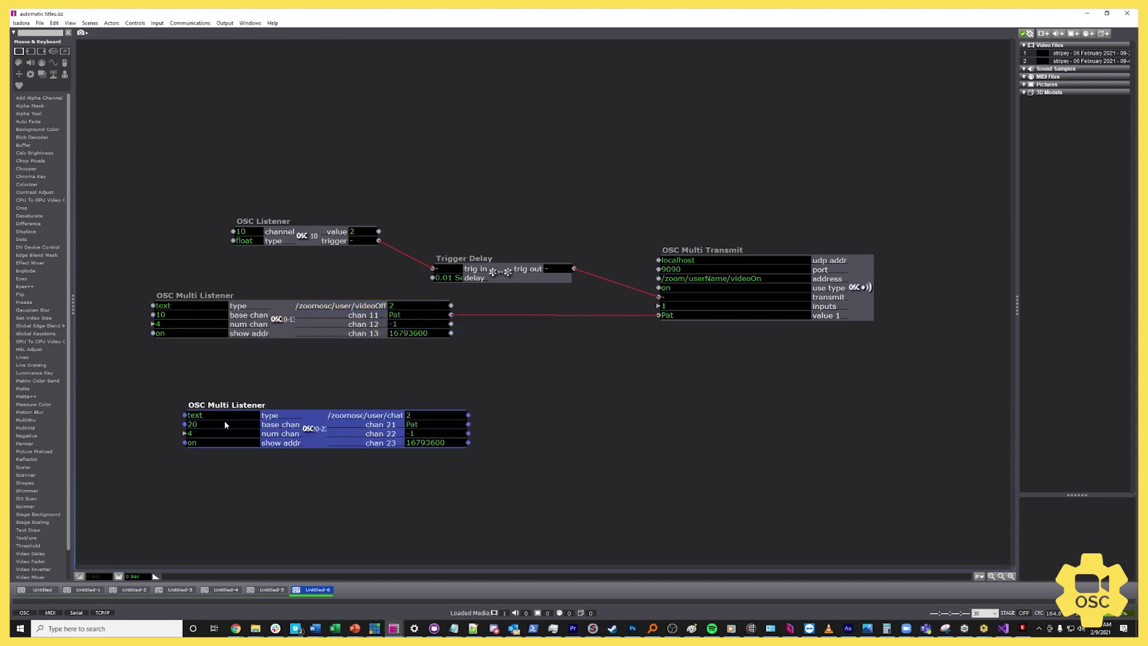
left_click(220, 436)
type("5")
key("Return")
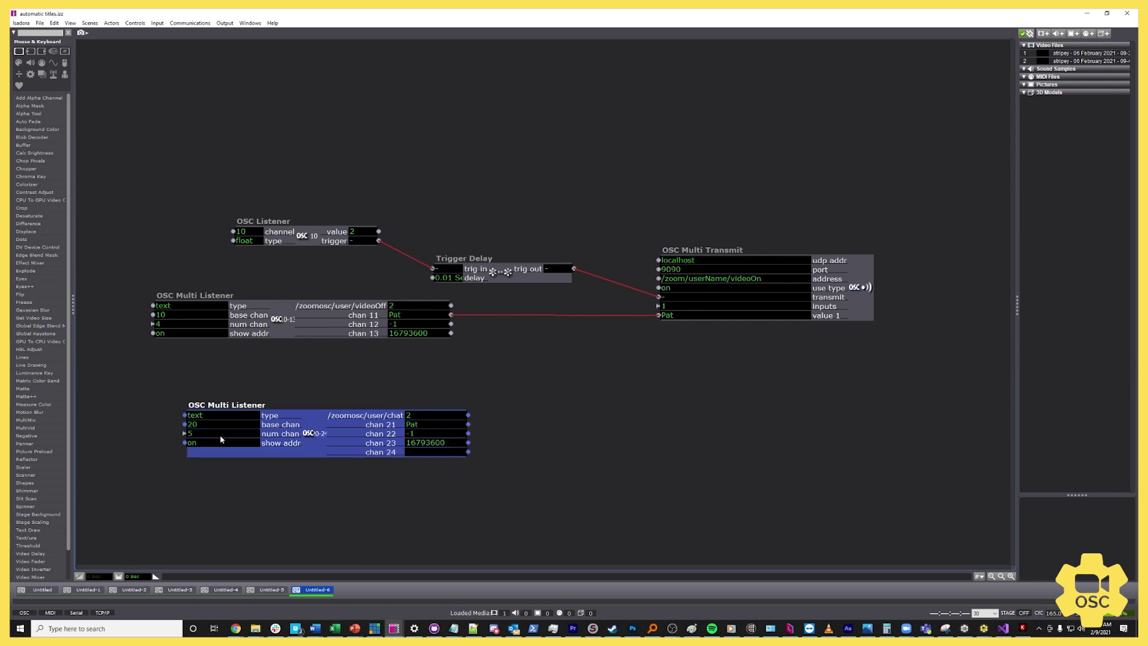
left_click_drag(302, 457, 259, 460)
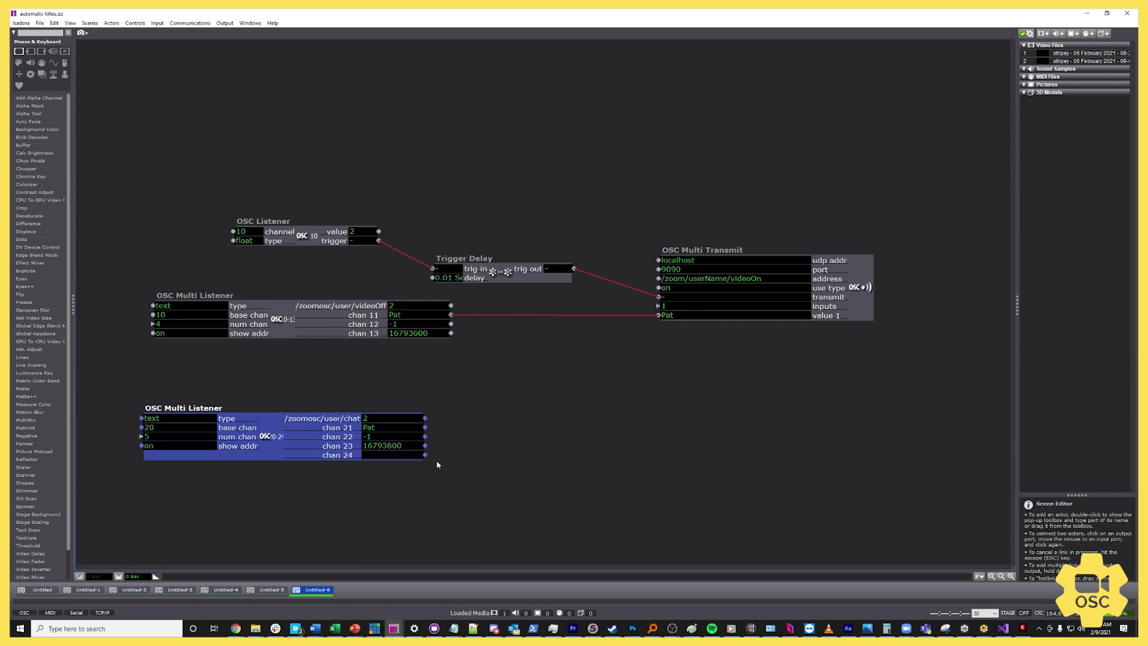
- Add a Text Draw actor and link the listener's chan 24 output to its text input
double_click(571, 420)
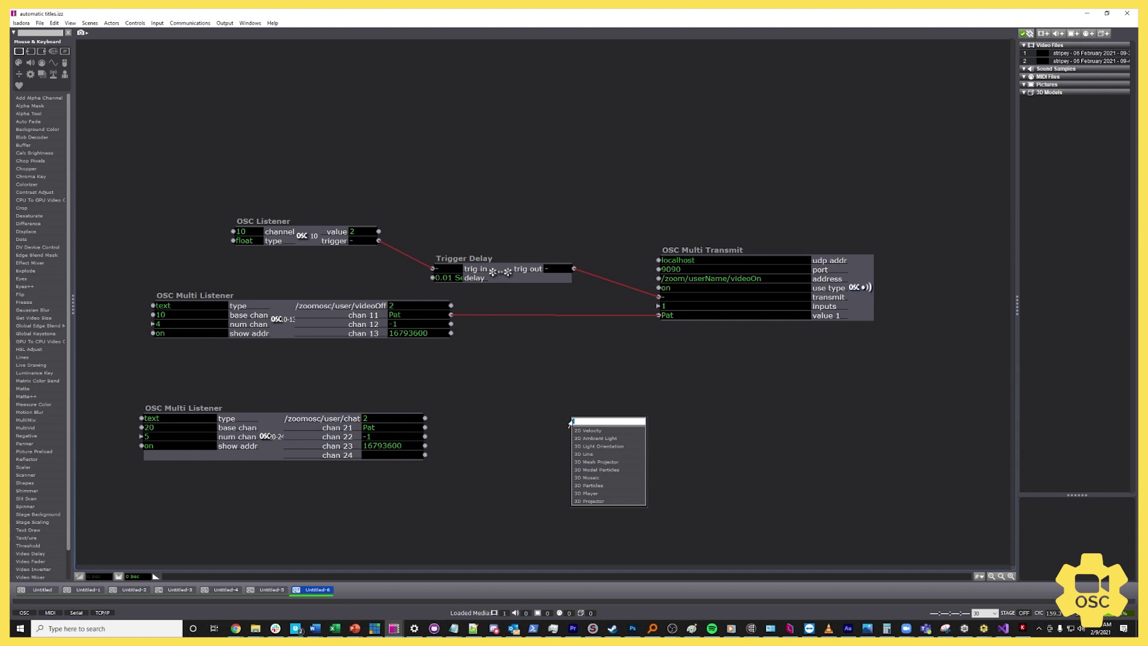
type("text")
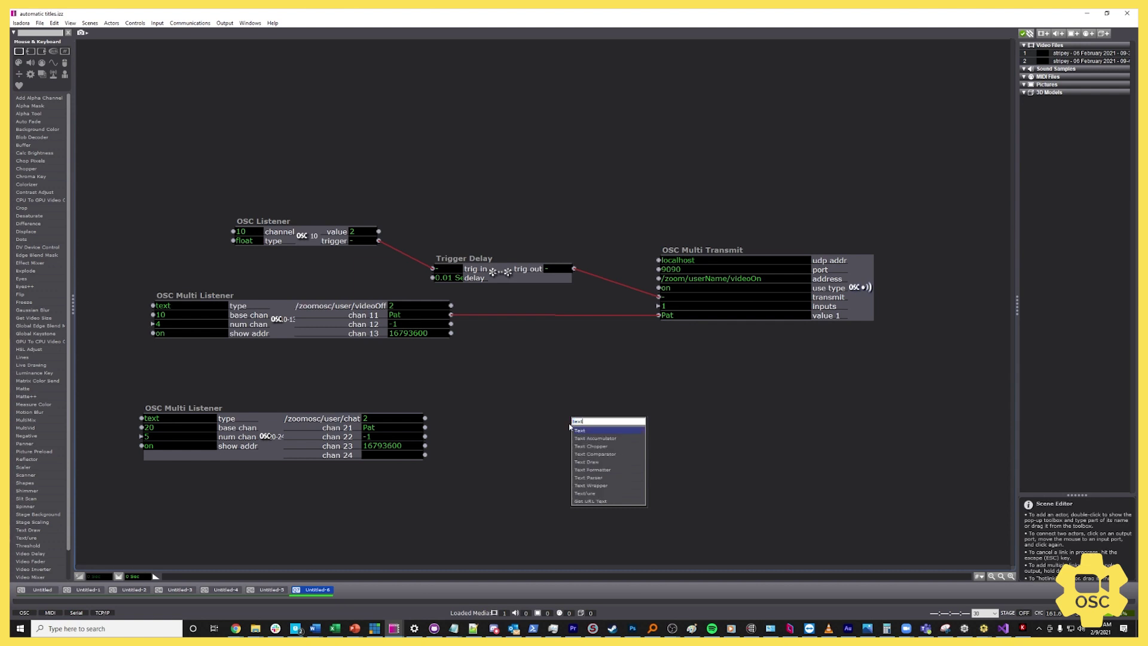
type(" d")
key("Return")
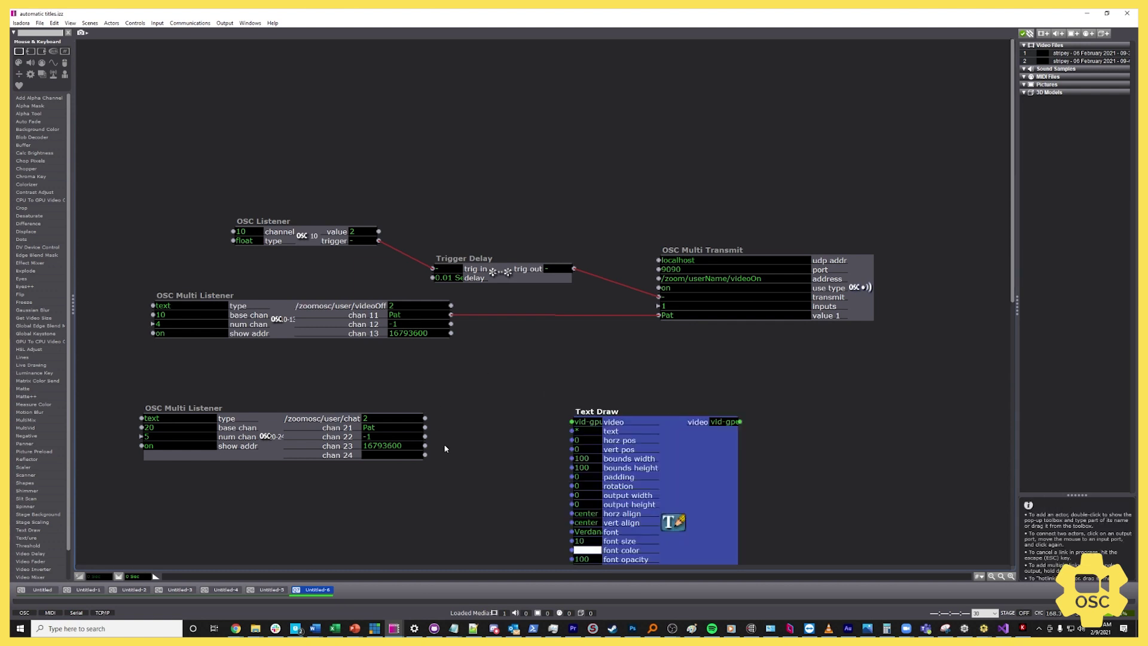
left_click(426, 455)
left_click(572, 430)
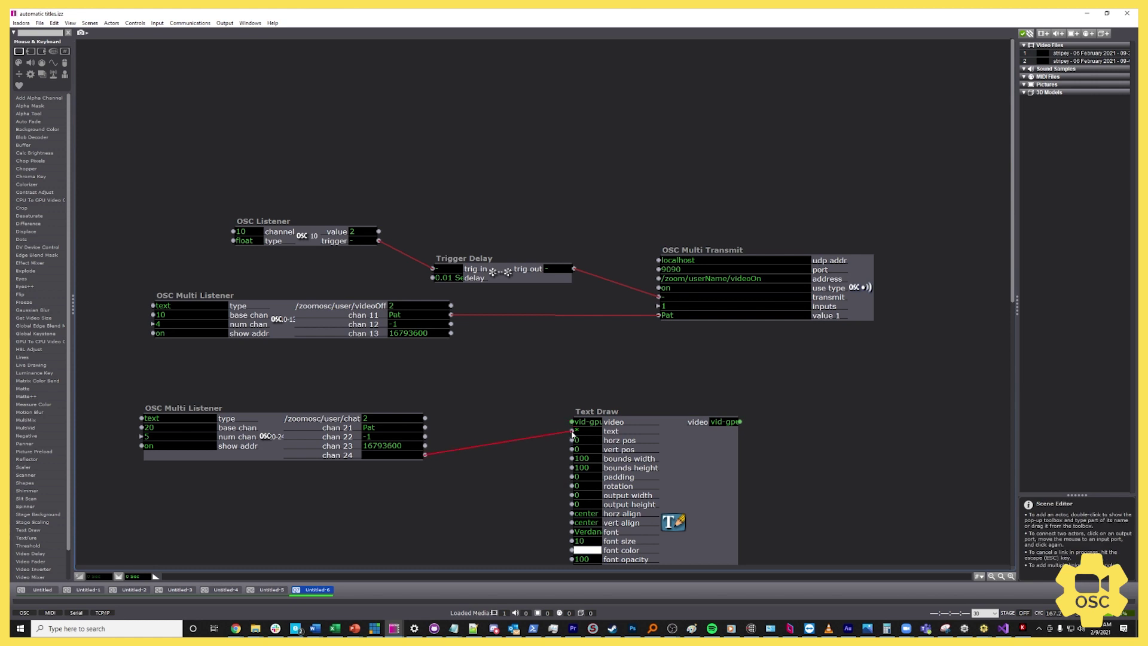
- Add a Projector actor and feed it Text Draw's video output
double_click(799, 405)
type("prop")
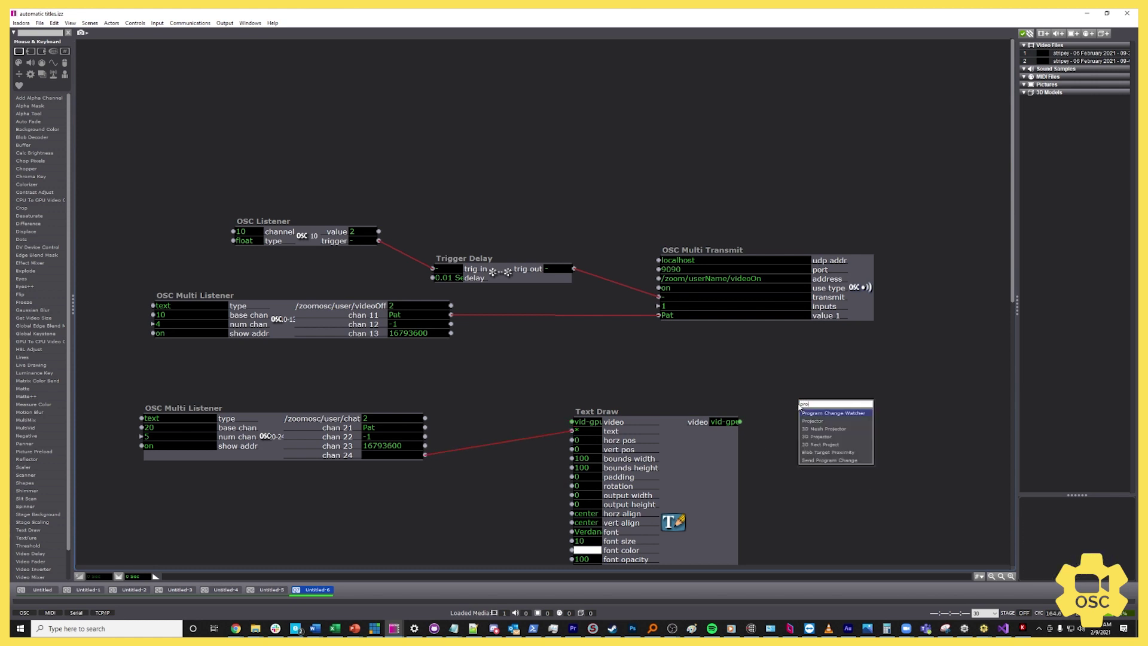
key("Return")
left_click(740, 421)
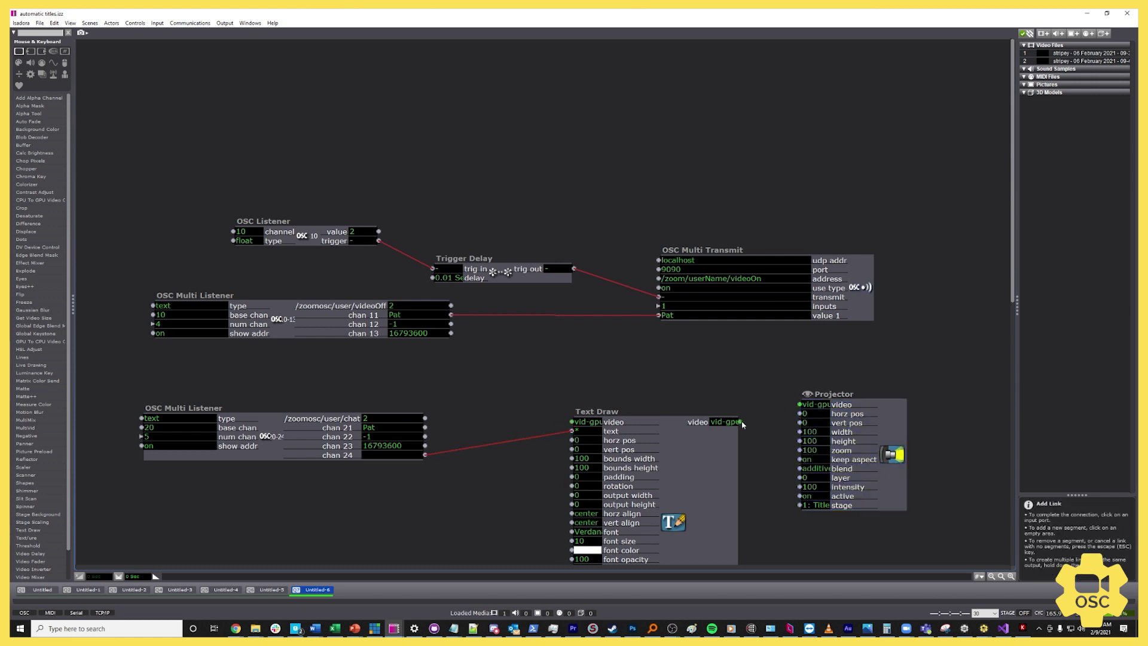
left_click(800, 404)
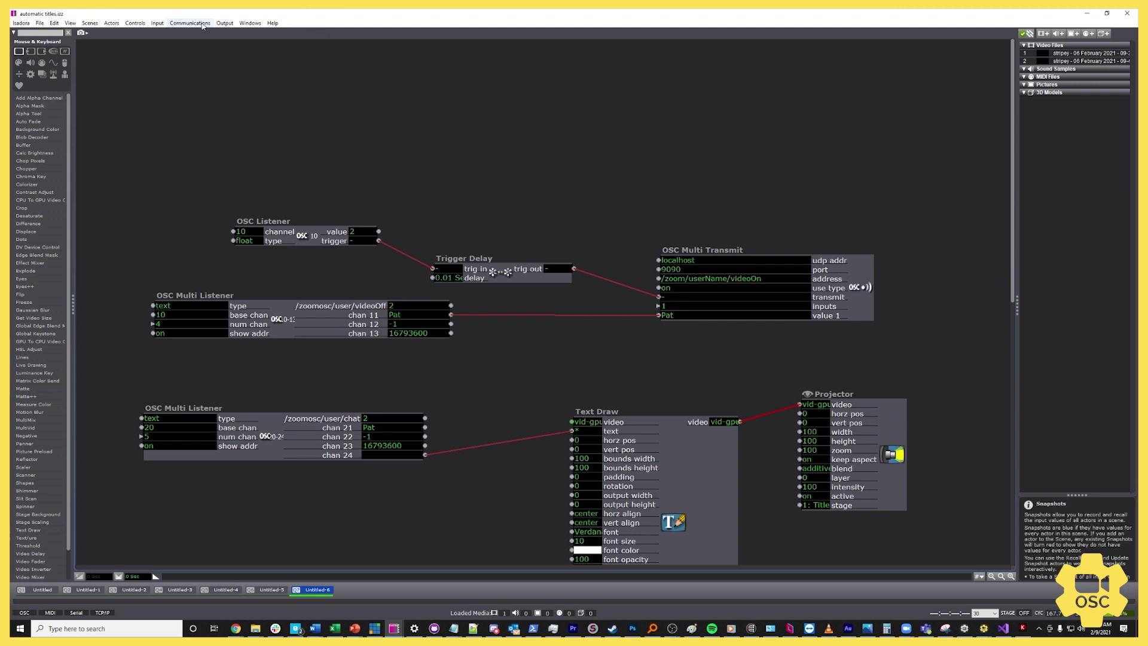
- Force the Titles stage preview, place it right of the Projector, and shift Text Draw left
left_click(221, 26)
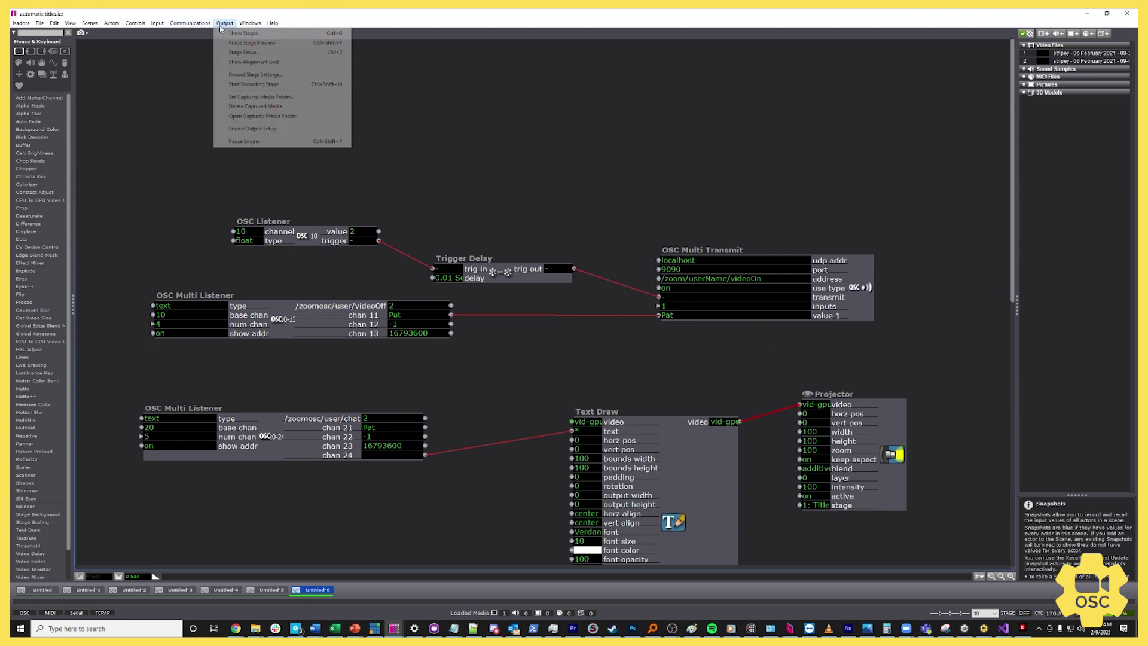
left_click(261, 43)
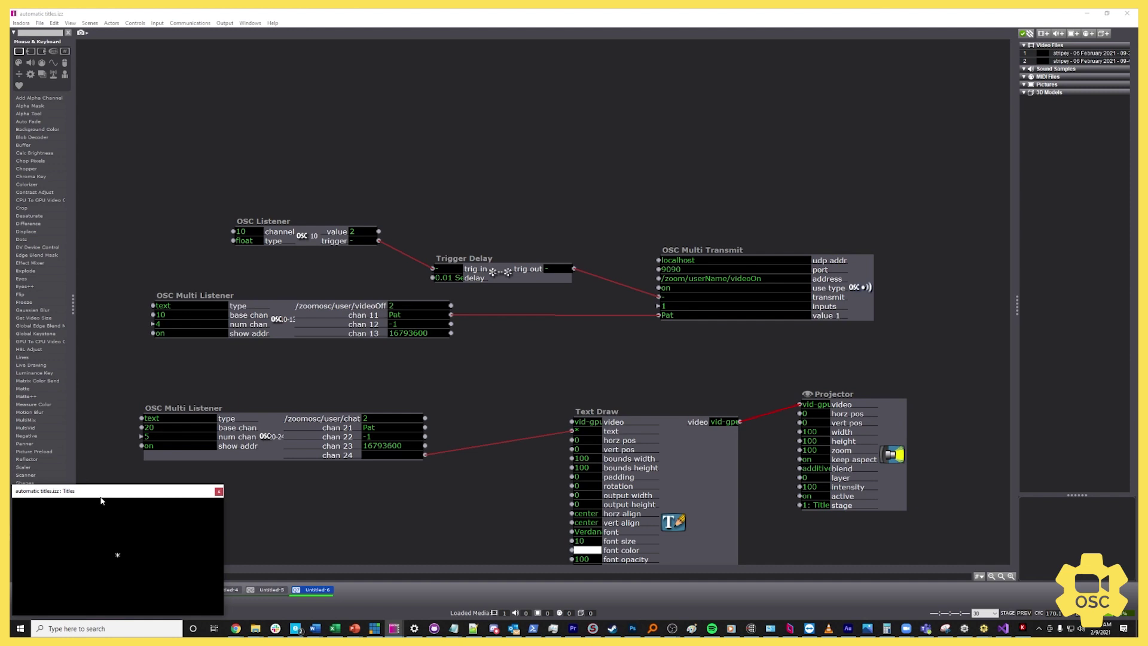
left_click_drag(102, 495, 1007, 450)
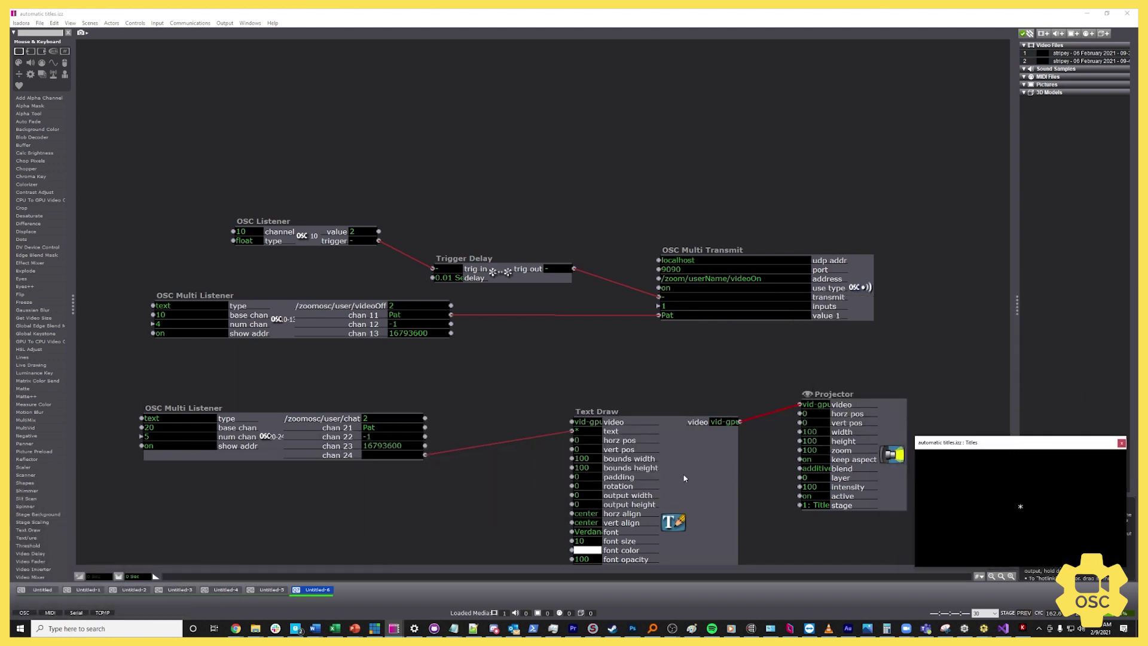
left_click_drag(710, 463, 661, 470)
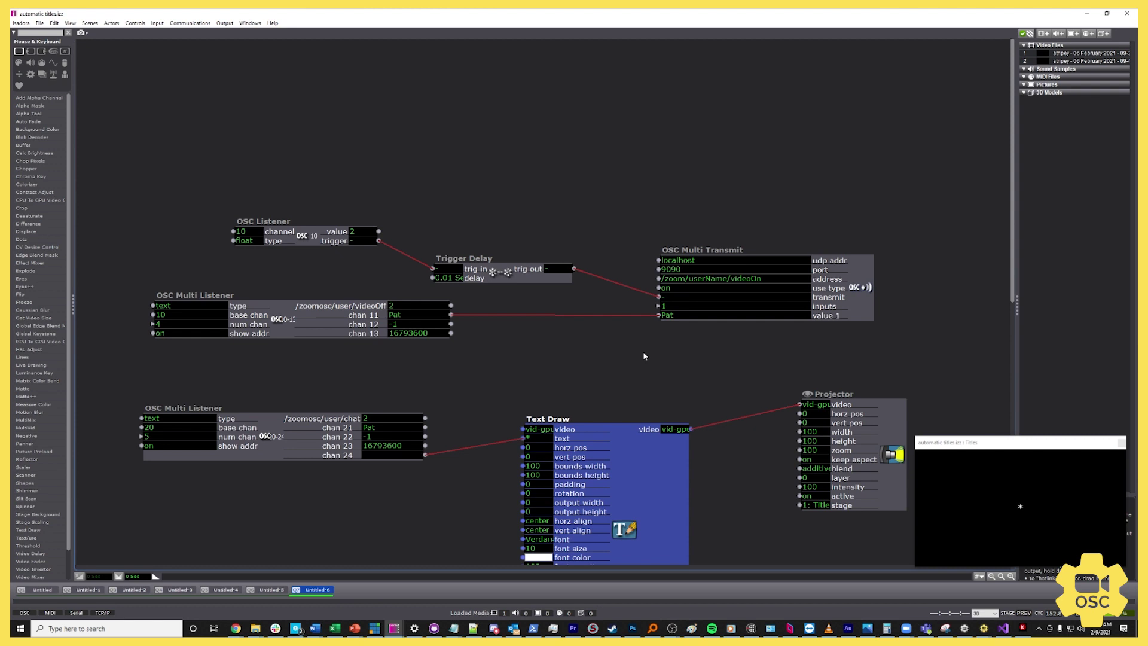
- In the Zoom meeting chat, send 'hello world!' to Everyone with the chat window moved aside
mouse_move(904, 626)
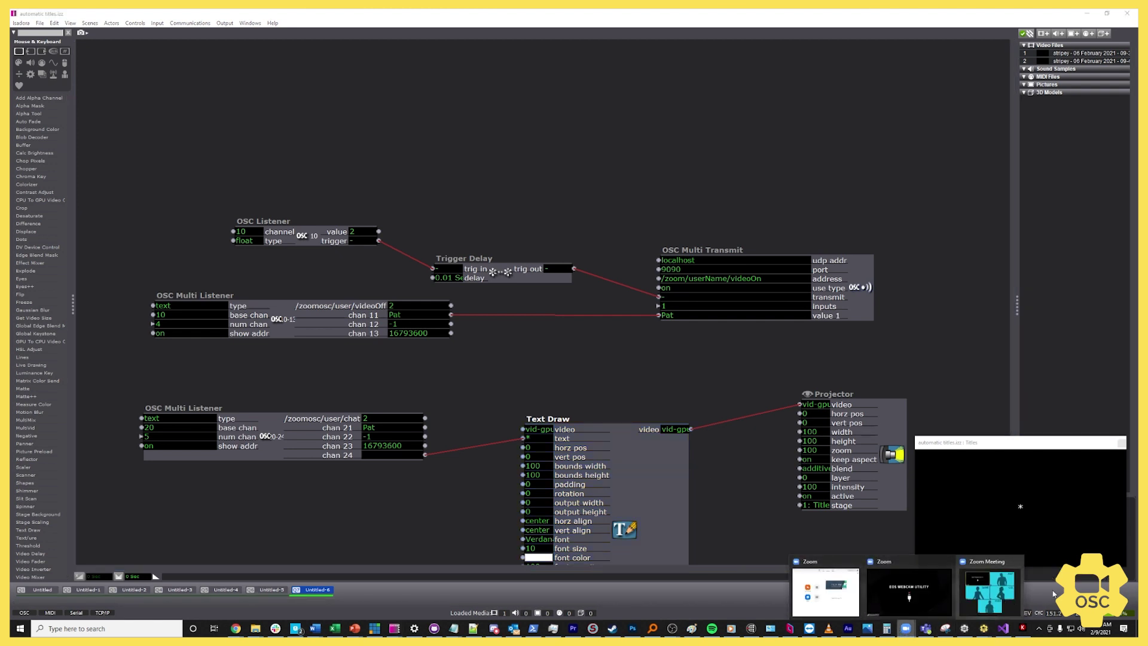
left_click(993, 584)
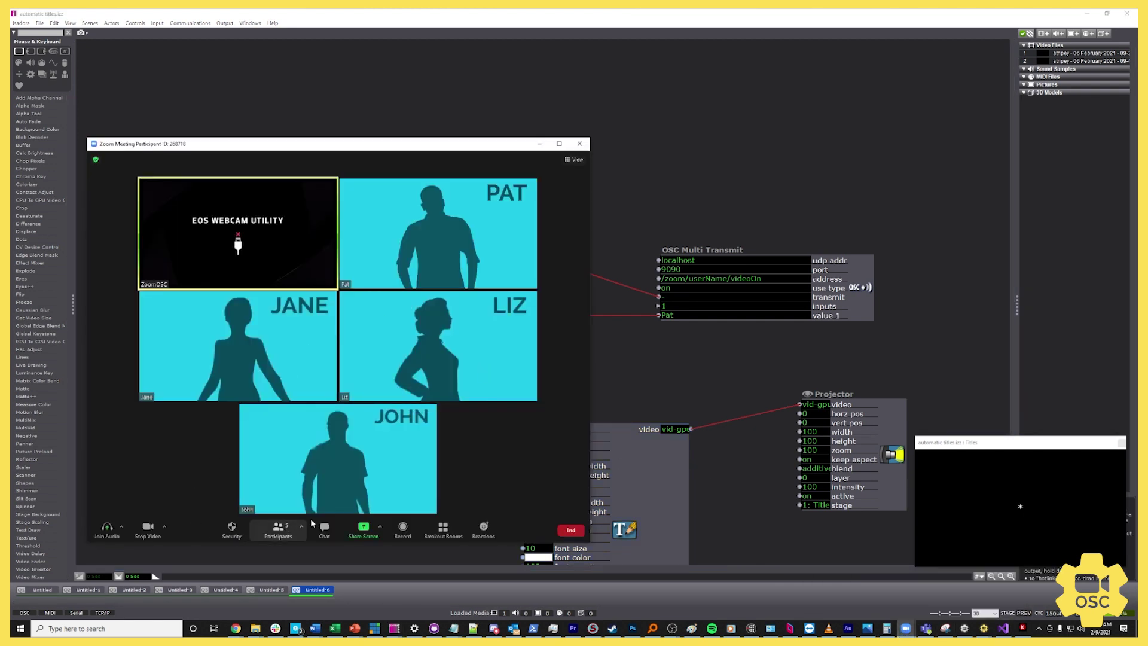
left_click(324, 529)
left_click_drag(523, 237, 356, 276)
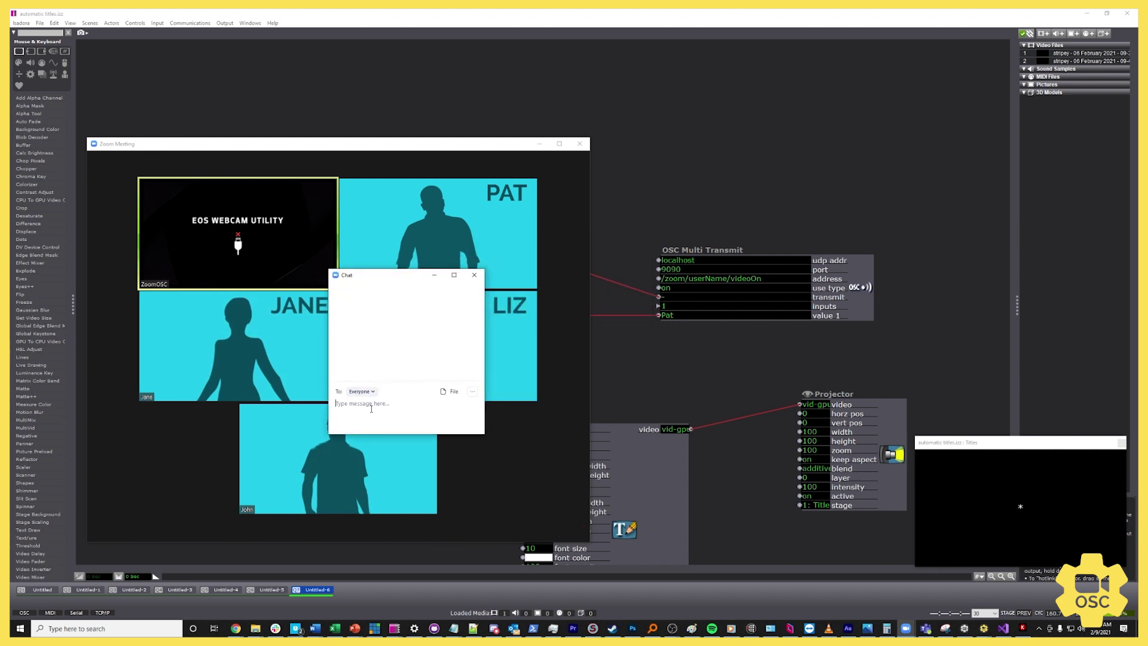
type("hello world!")
key("Return")
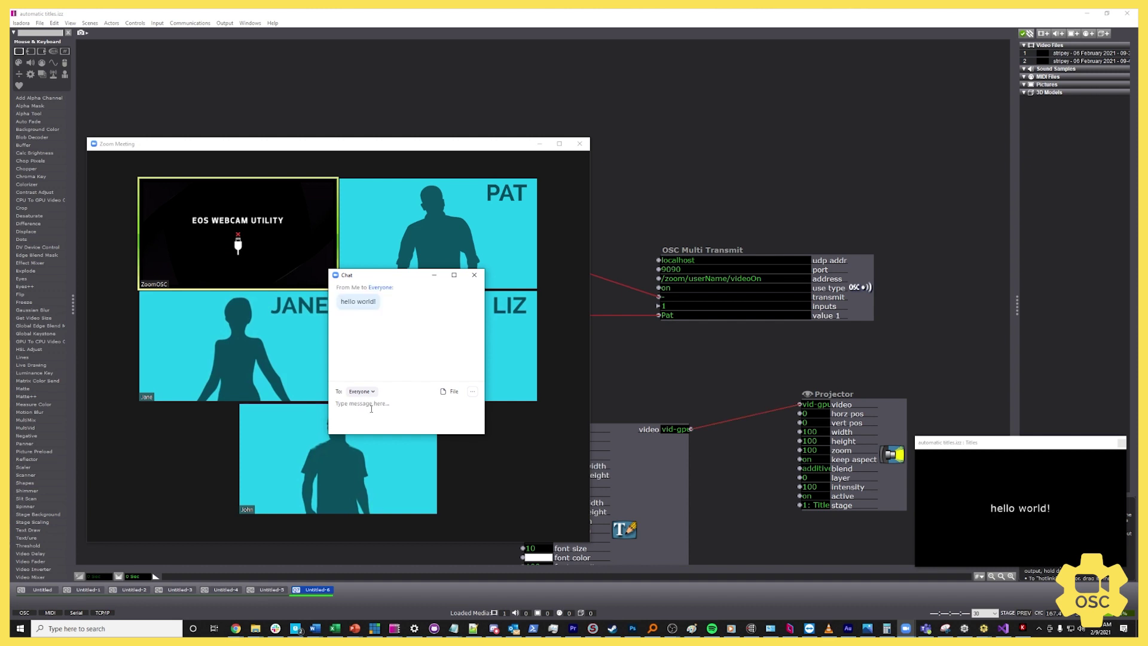
mouse_move(373, 412)
- Send 'hi Zoom participants!' as a direct chat message to ZoomOSC
left_click(363, 392)
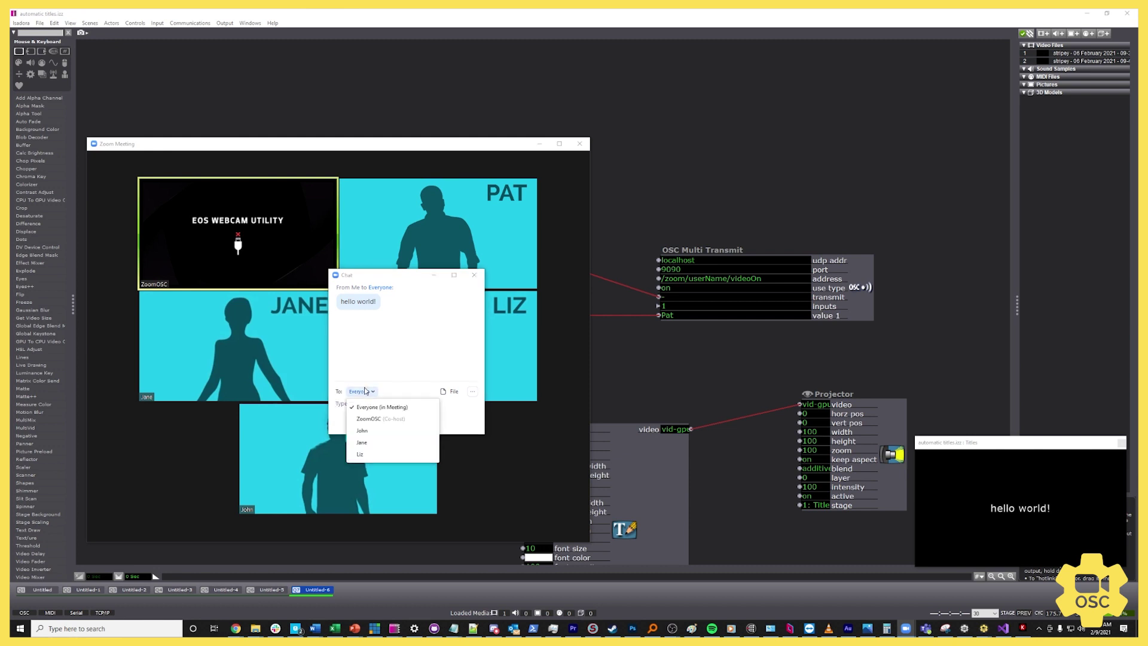
left_click(371, 419)
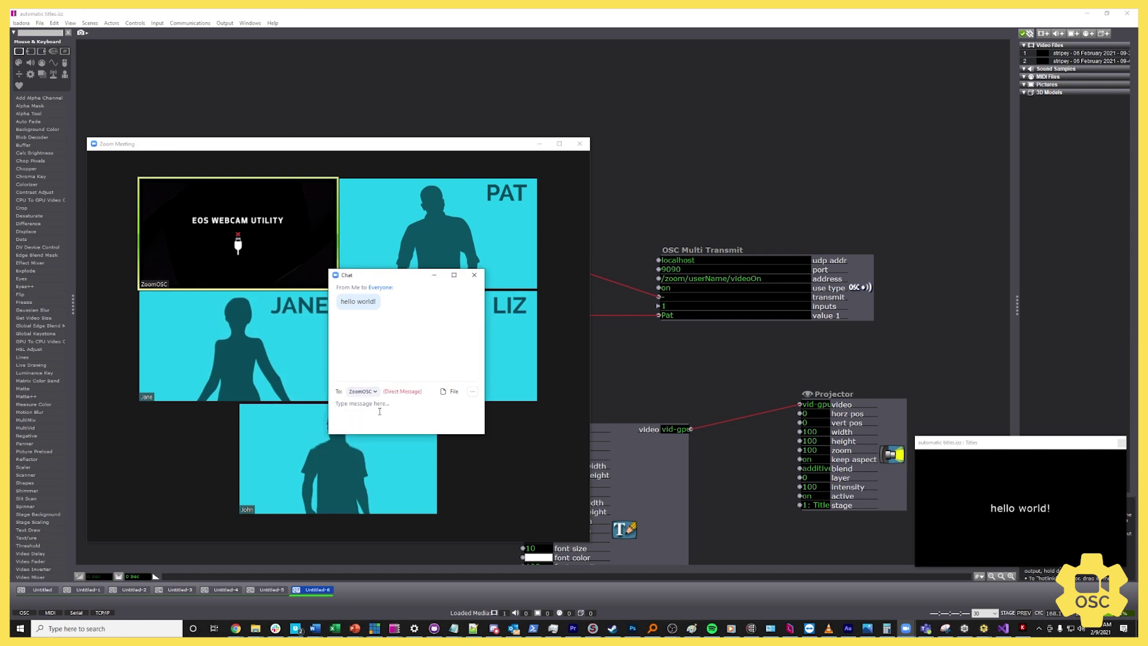
type("hi Zoom participants!")
key("Return")
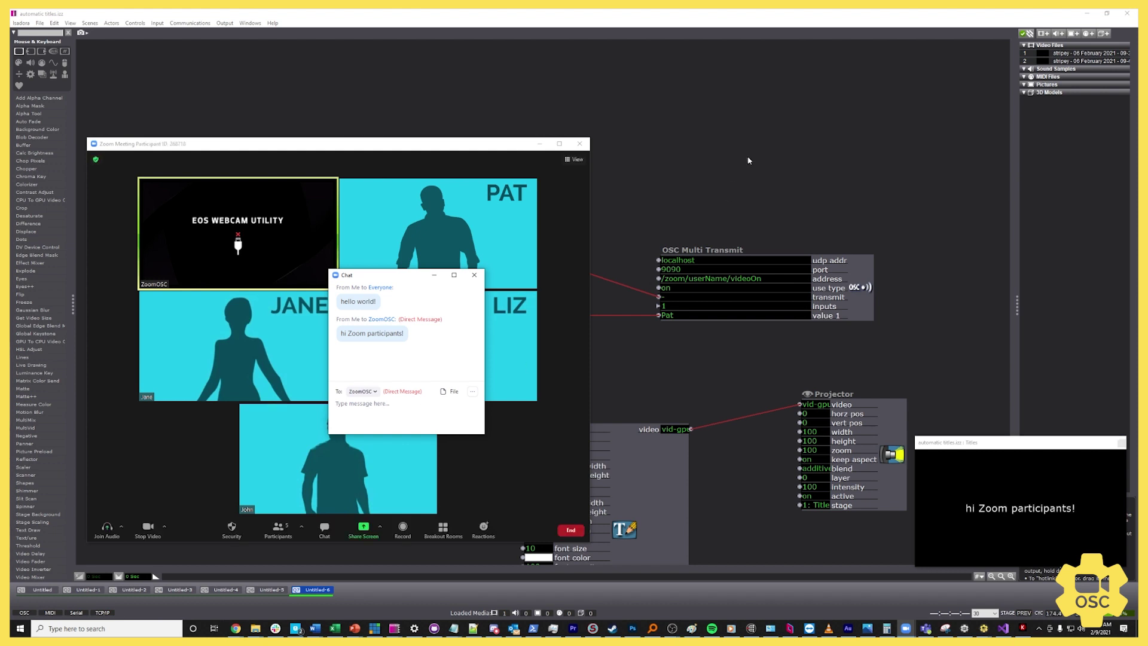
left_click(721, 179)
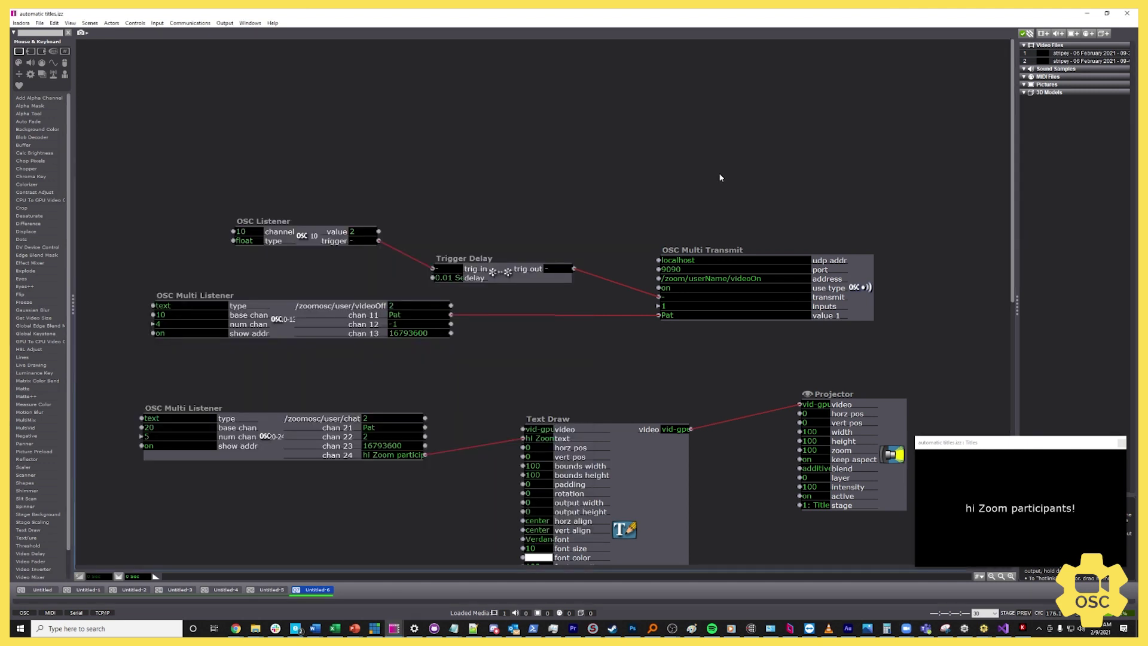